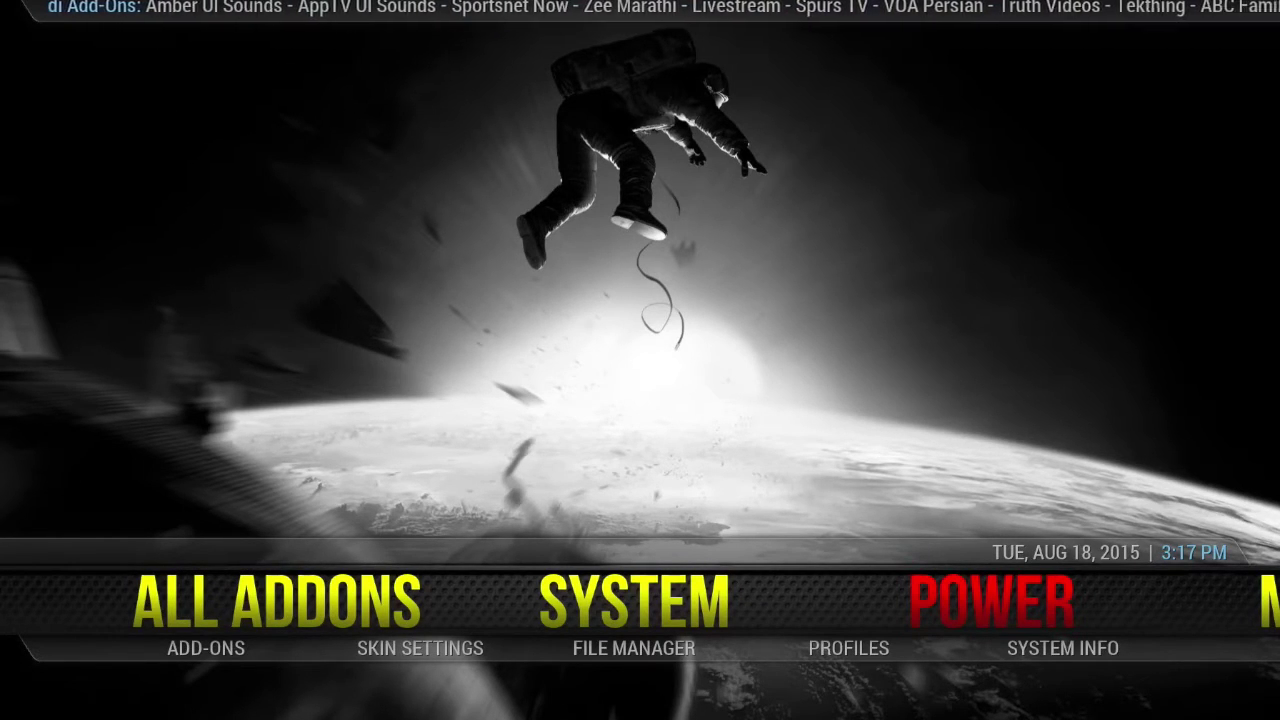
# - Open the Aeon Nox main menu setup from the skin settings
pyautogui.press('Left')
pyautogui.press('Right')
pyautogui.press('Down')
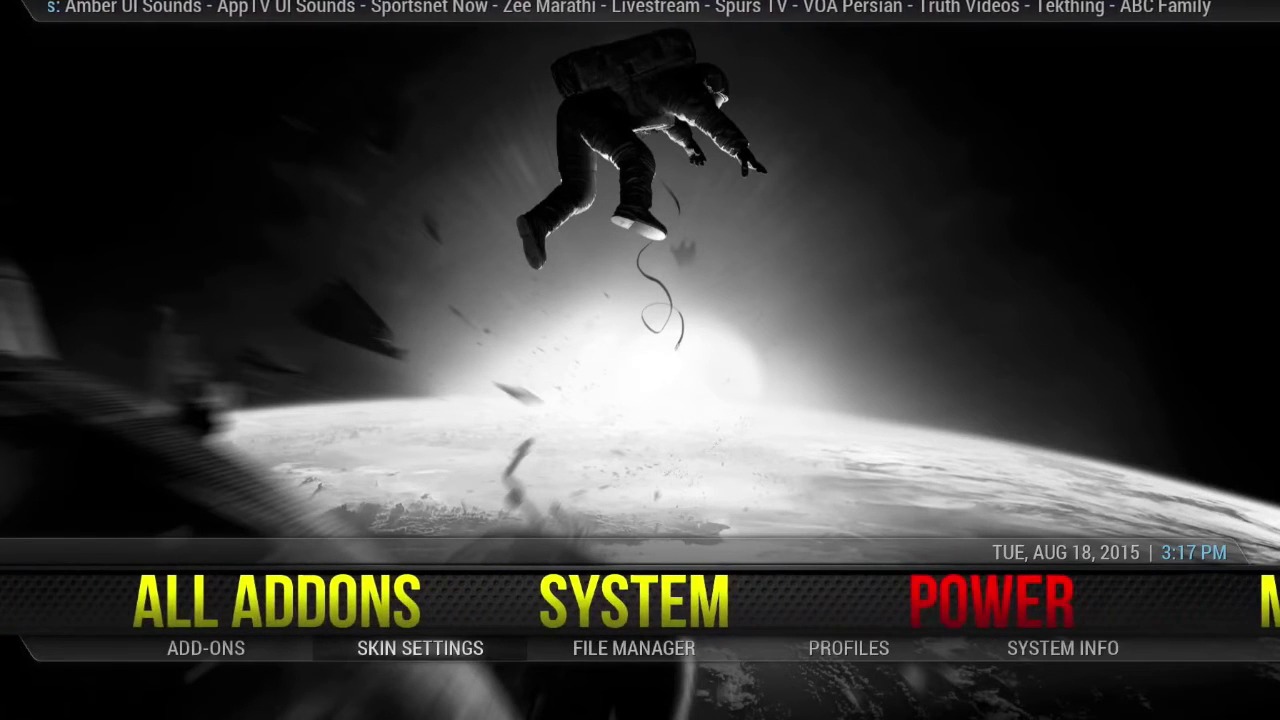
pyautogui.press('Return')
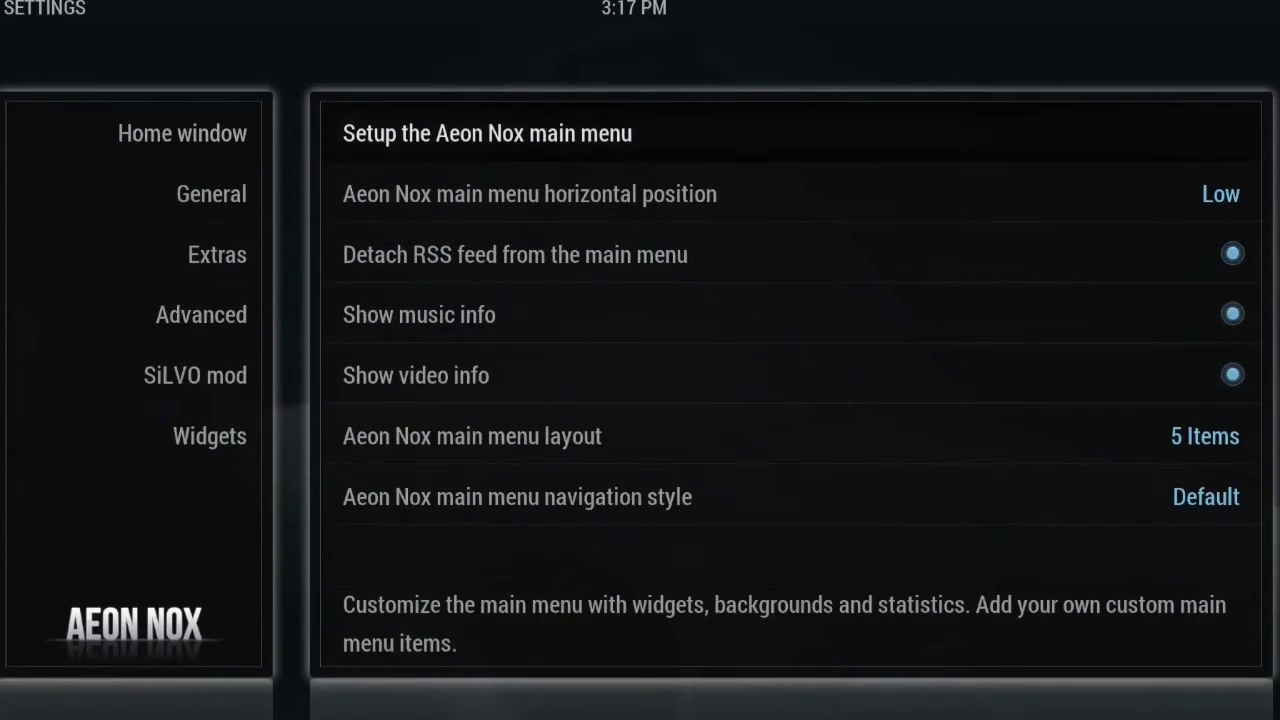
pyautogui.press('Return')
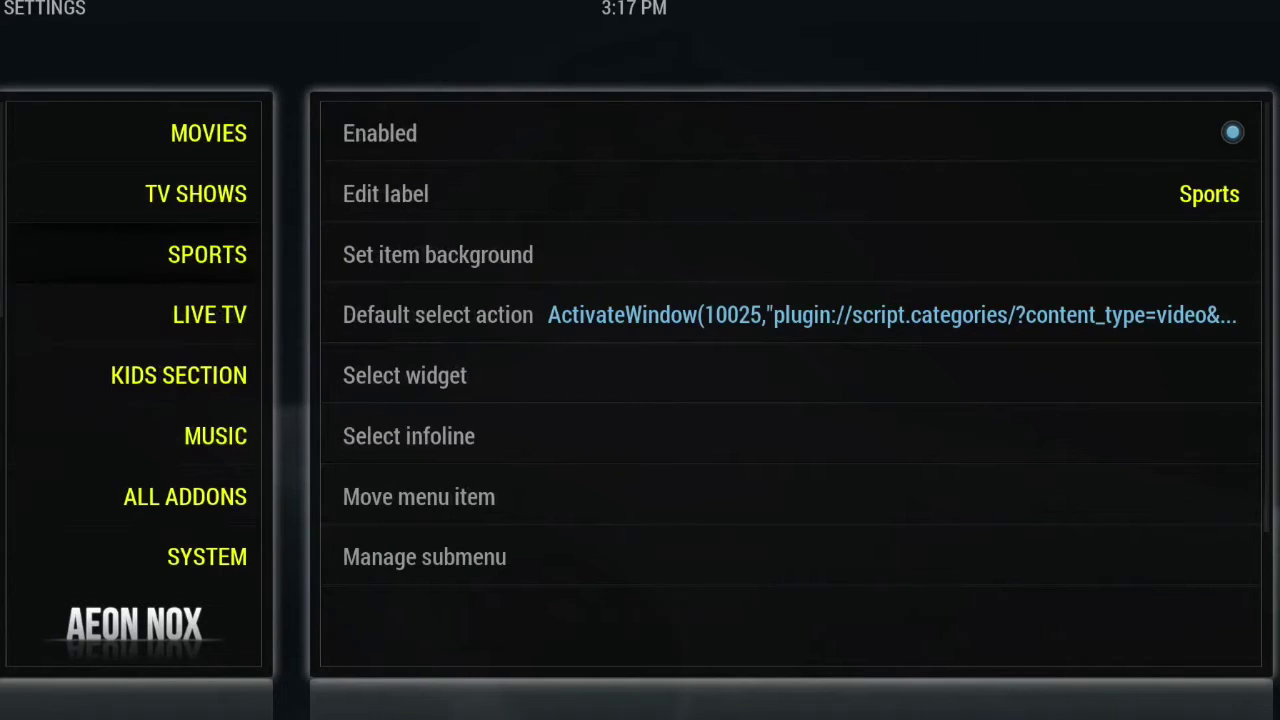
# - Start setting a single image background for the Movies menu item
pyautogui.press('Up')
pyautogui.press('Up')
pyautogui.press('Right')
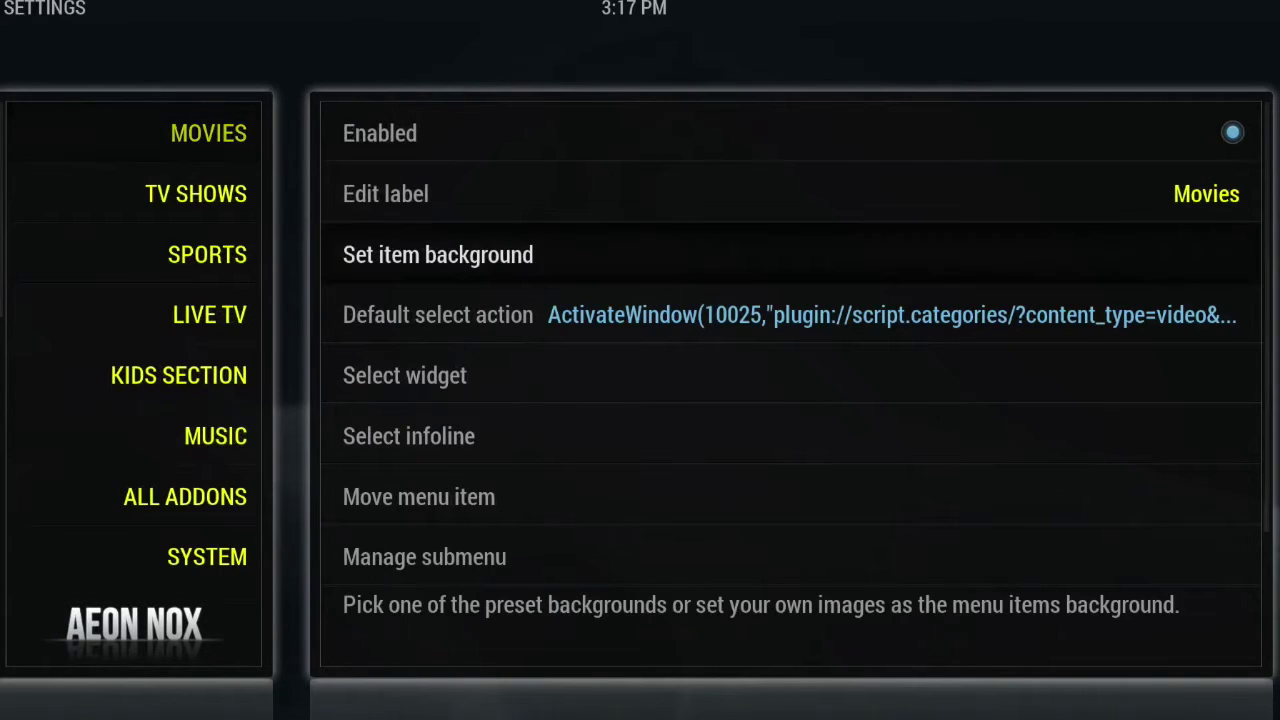
pyautogui.press('Up')
pyautogui.press('Down')
pyautogui.press('Return')
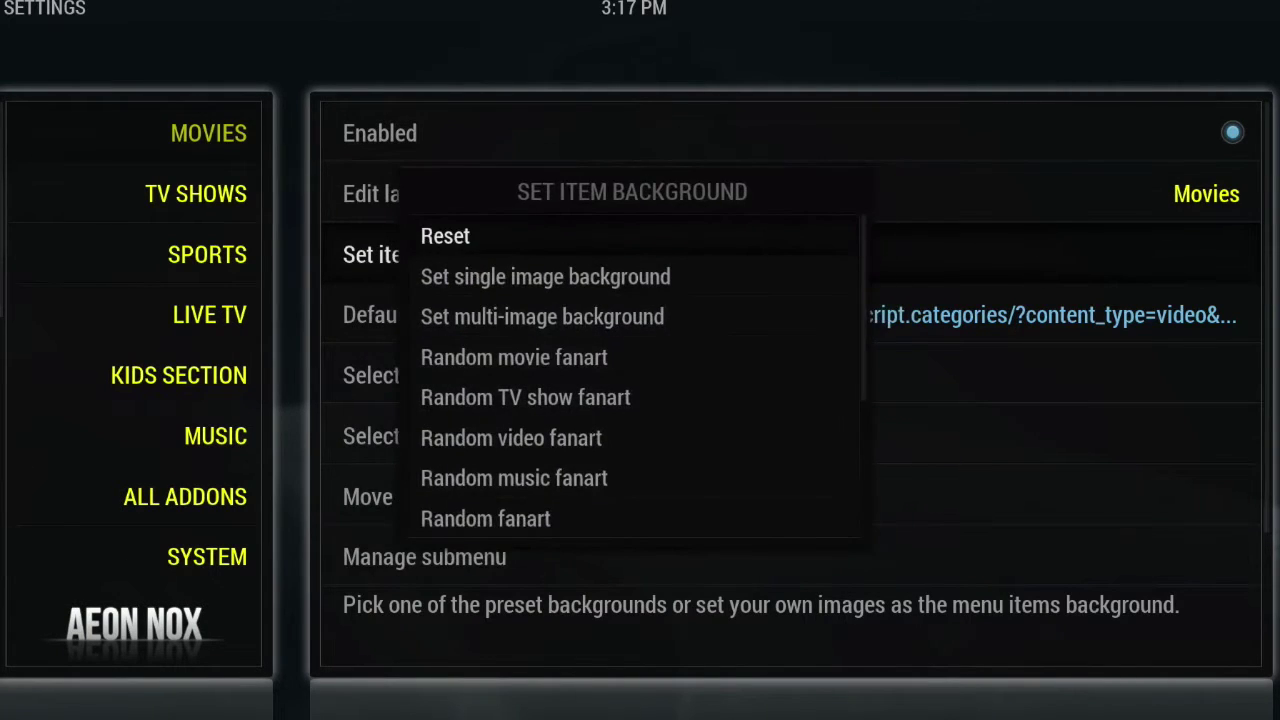
pyautogui.press('Down')
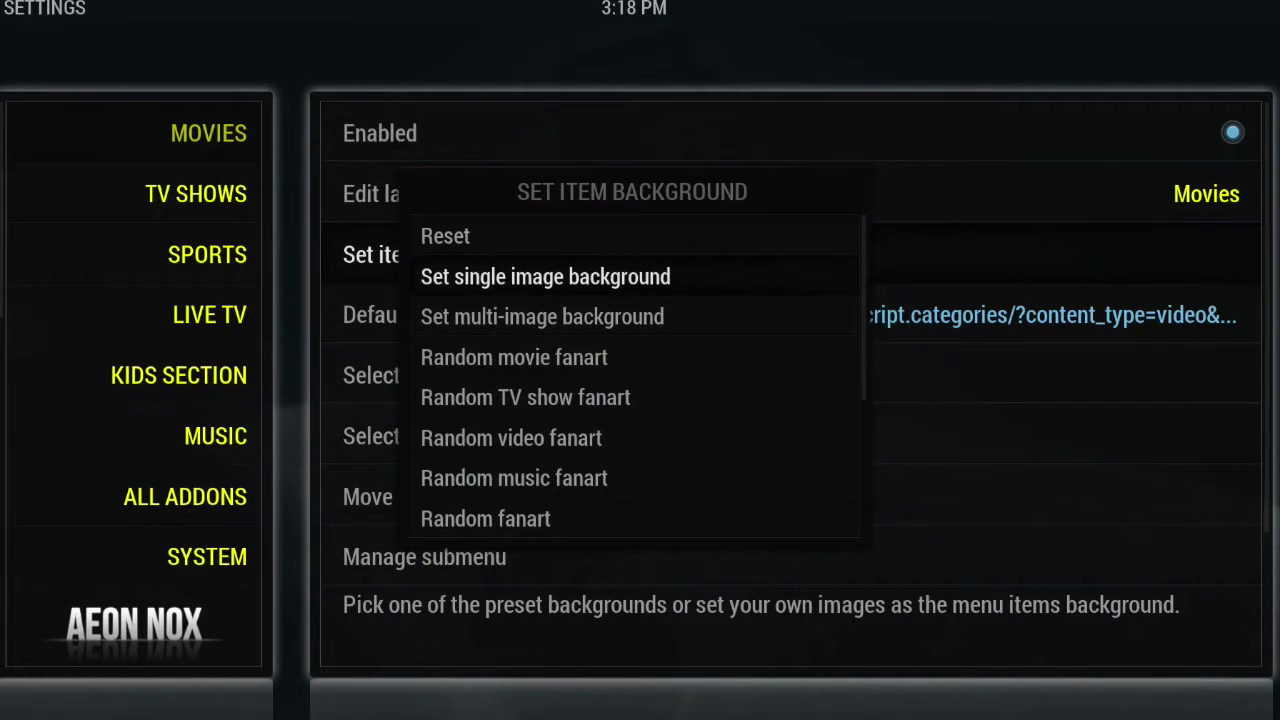
pyautogui.press('Down')
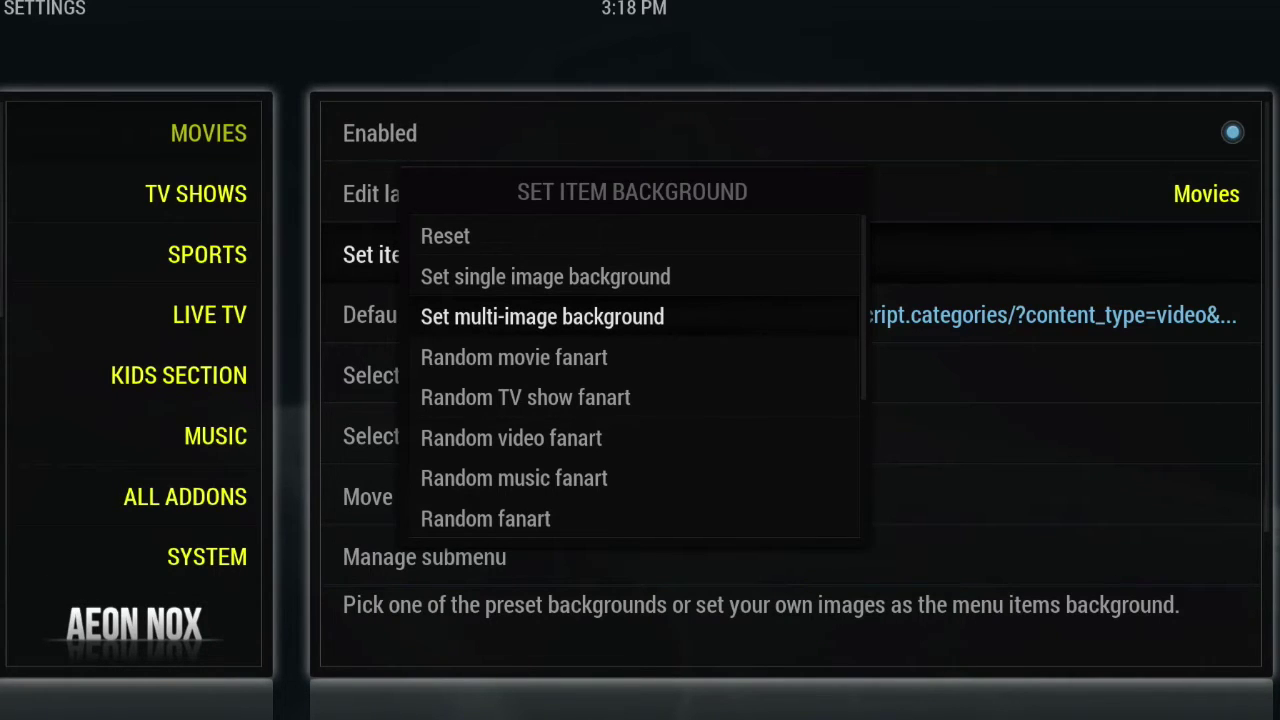
pyautogui.click(545, 276)
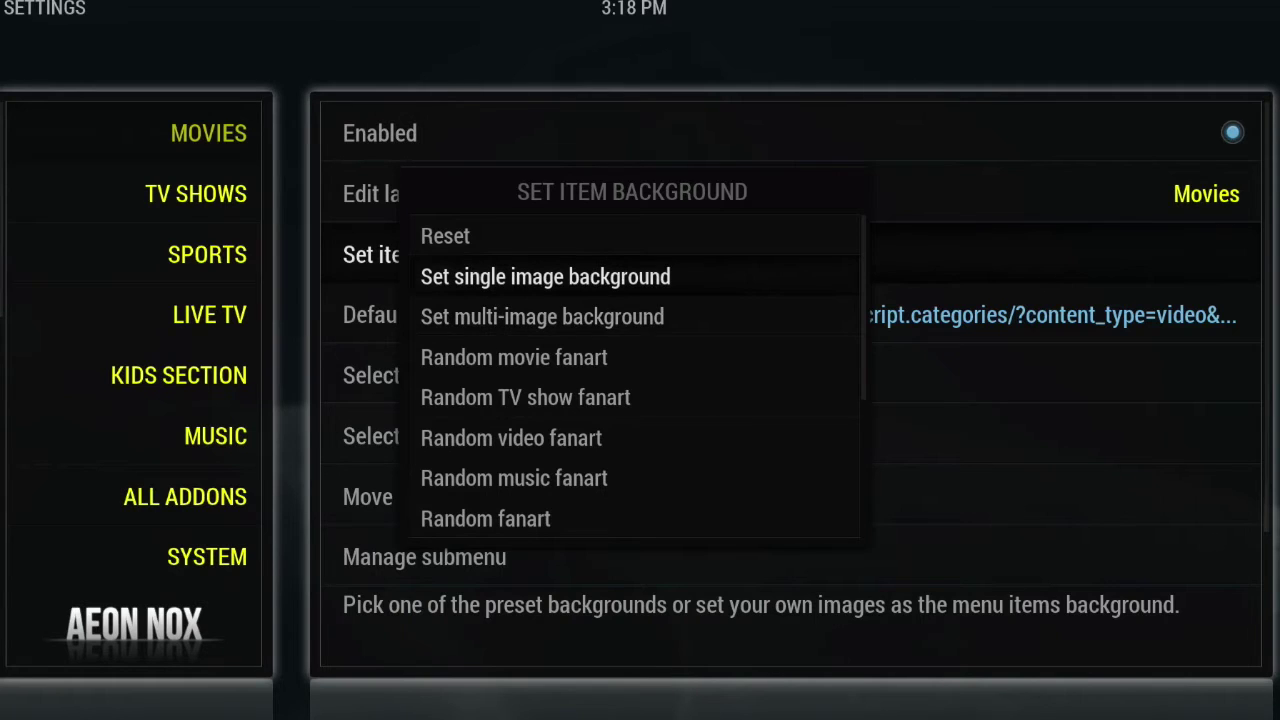
pyautogui.press('Return')
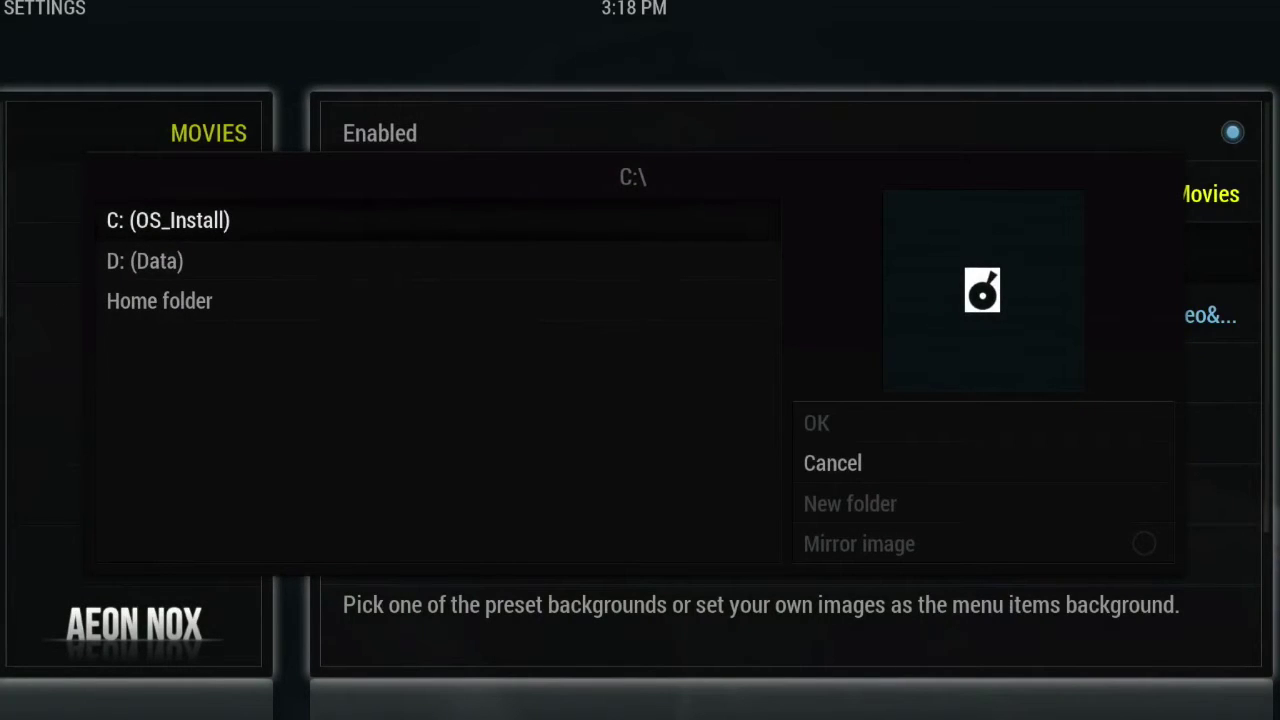
# - Browse the C: drive to the personal profile folder inside Users
pyautogui.press('Return')
pyautogui.press('Down')
pyautogui.press('Down')
pyautogui.press('Down')
pyautogui.press('Down')
pyautogui.press('Down')
pyautogui.press('Down')
pyautogui.press('Down')
pyautogui.press('Down')
pyautogui.press('Down')
pyautogui.press('Down')
pyautogui.press('Down')
pyautogui.press('Down')
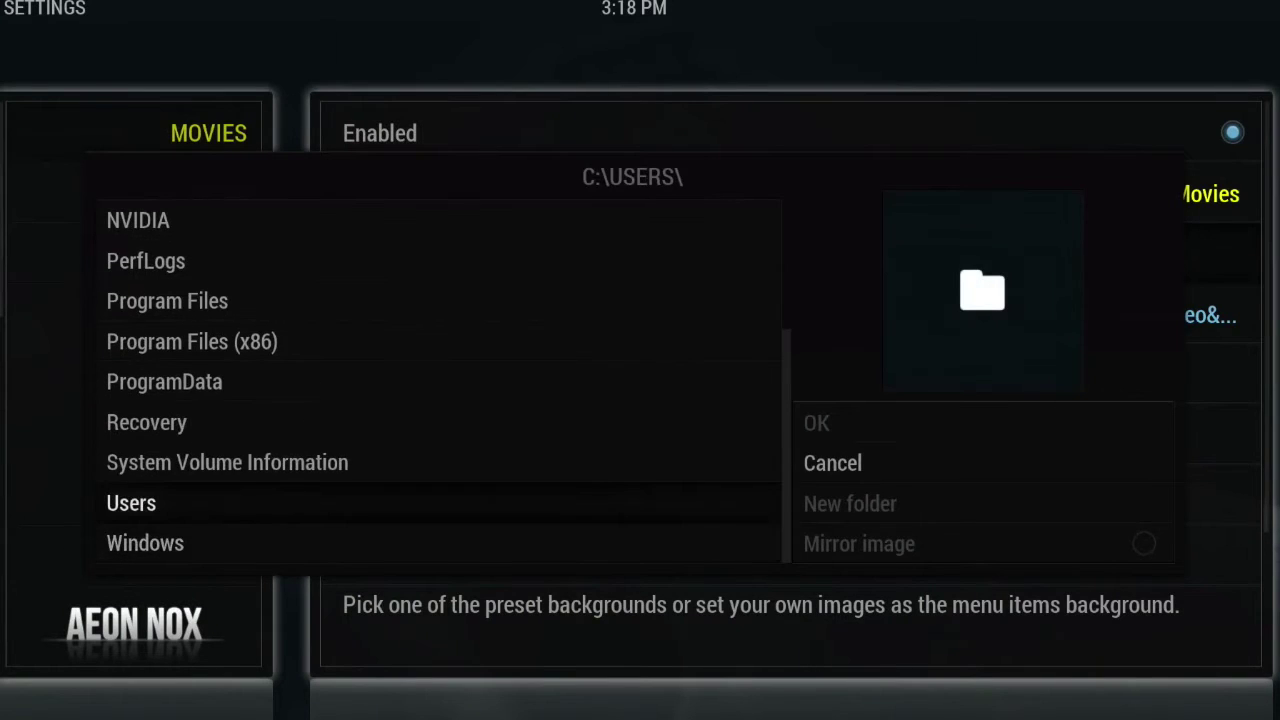
pyautogui.press('Return')
pyautogui.press('Down')
pyautogui.press('Down')
pyautogui.press('Return')
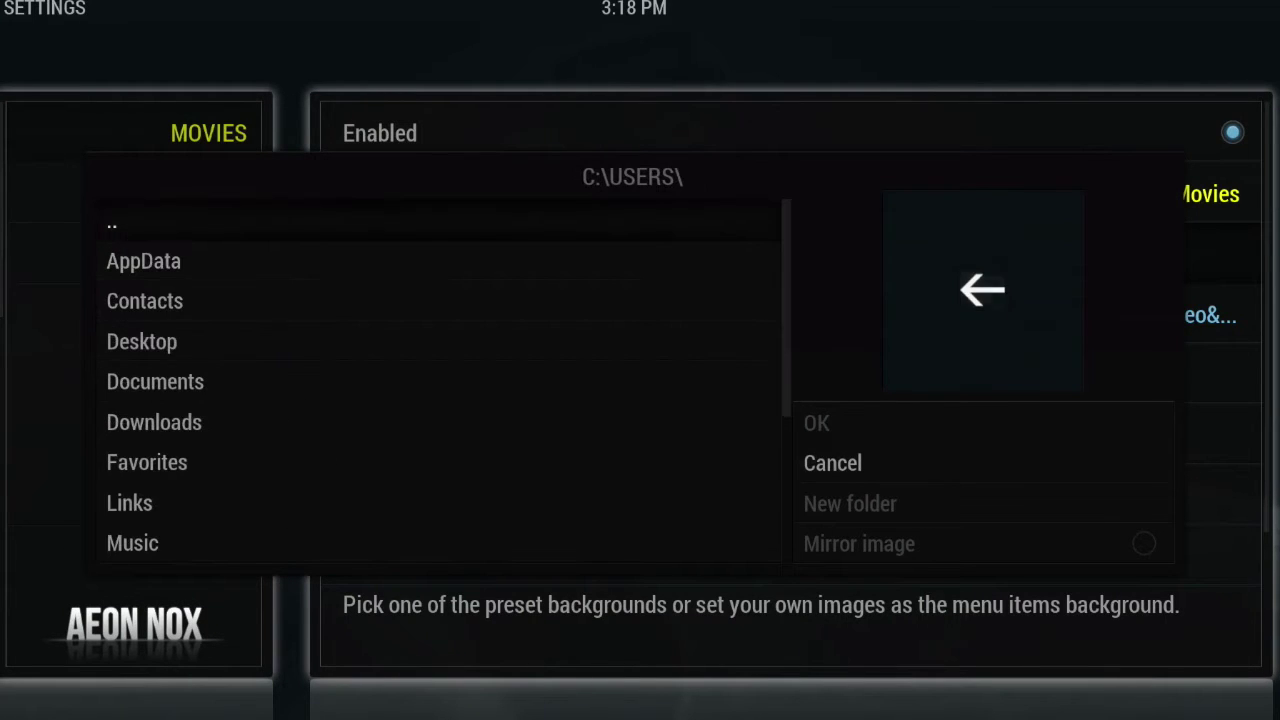
# - Open the PNGs for Zephyr build folder on the Desktop
pyautogui.press('Down')
pyautogui.press('Down')
pyautogui.press('Down')
pyautogui.press('Up')
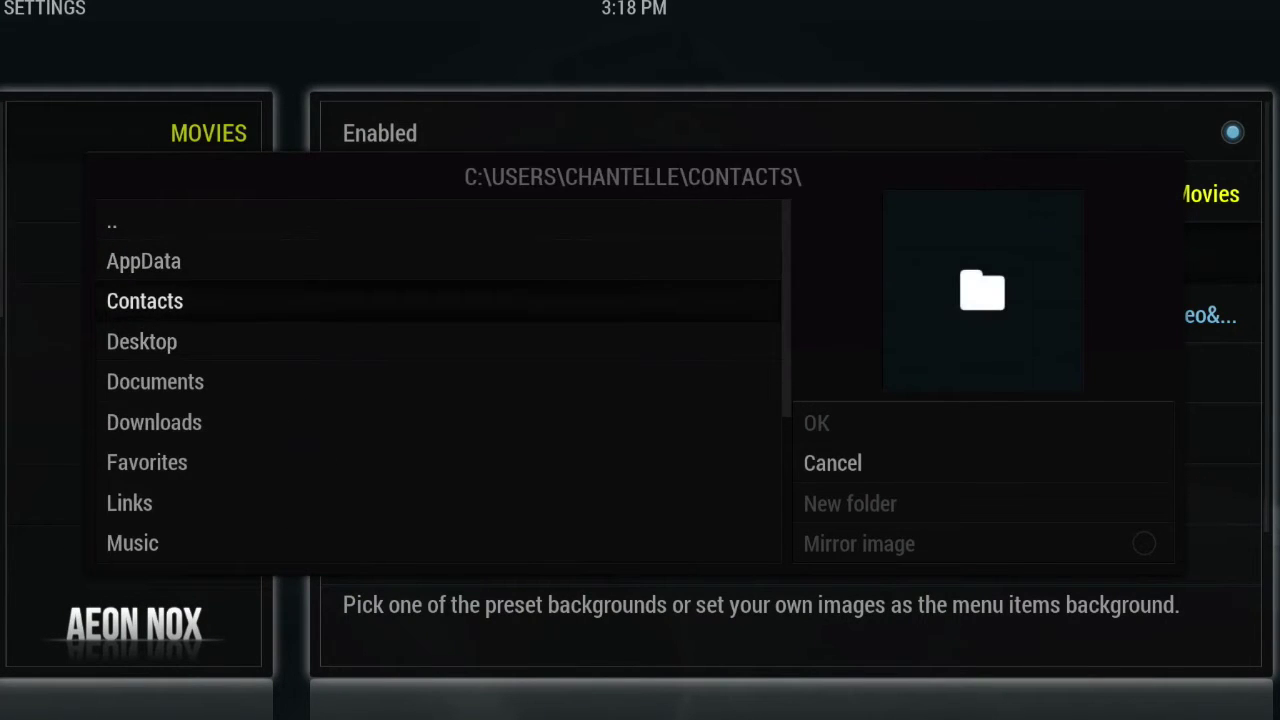
pyautogui.press('Down')
pyautogui.press('Return')
pyautogui.press('Down')
pyautogui.press('Down')
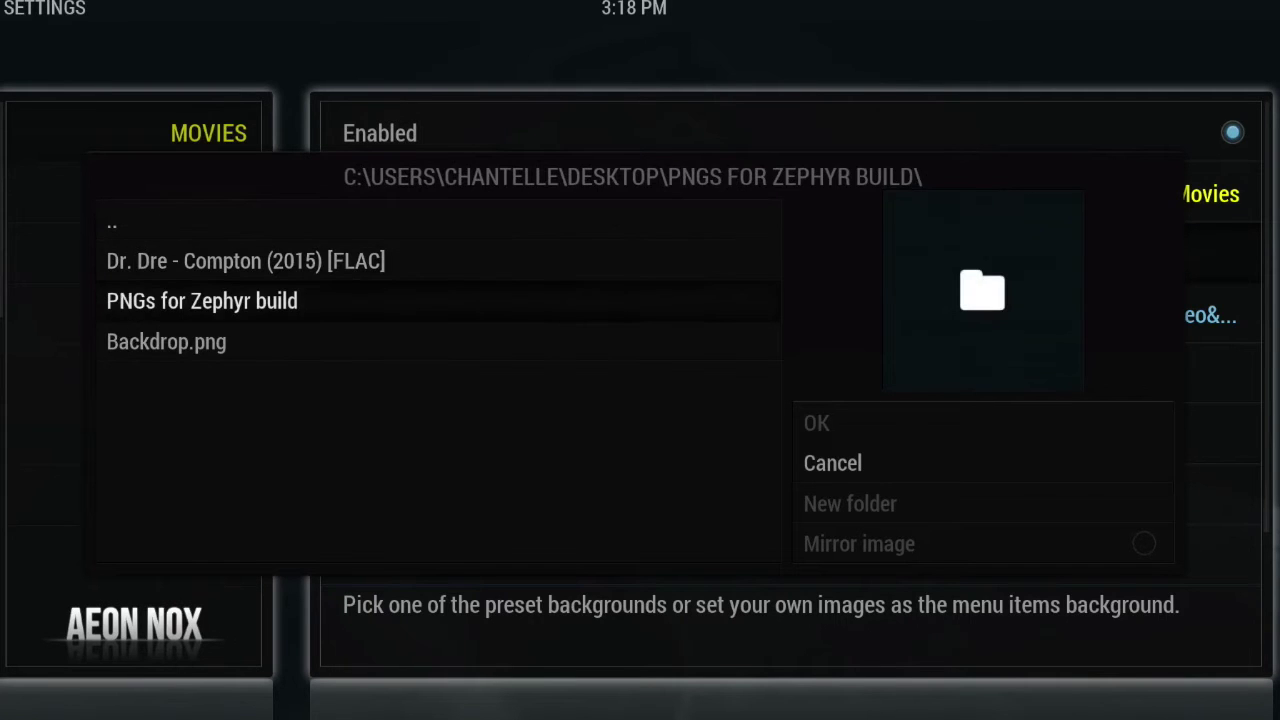
pyautogui.press('Return')
# - Choose Movies.png as the background image of the Movies menu item
pyautogui.press('Right')
pyautogui.press('Right')
pyautogui.press('Down')
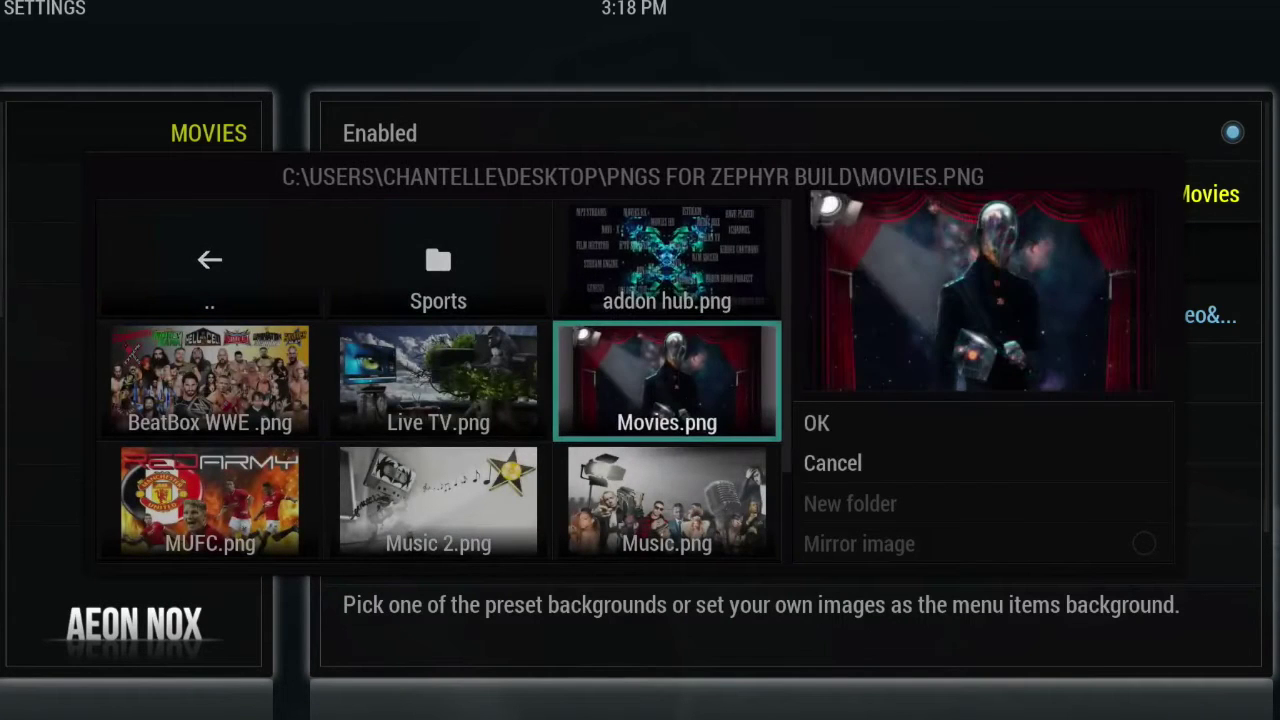
pyautogui.press('Return')
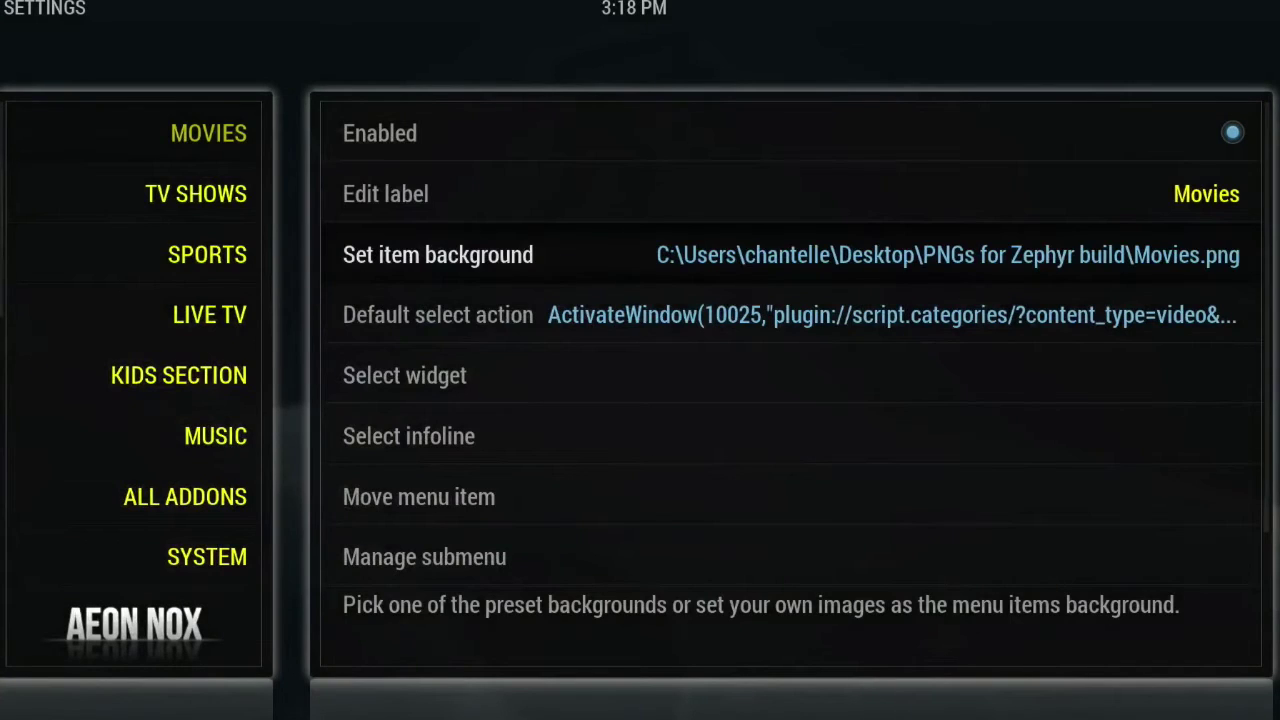
# - Start setting a single image background for the TV Shows menu item
pyautogui.press('Left')
pyautogui.press('Down')
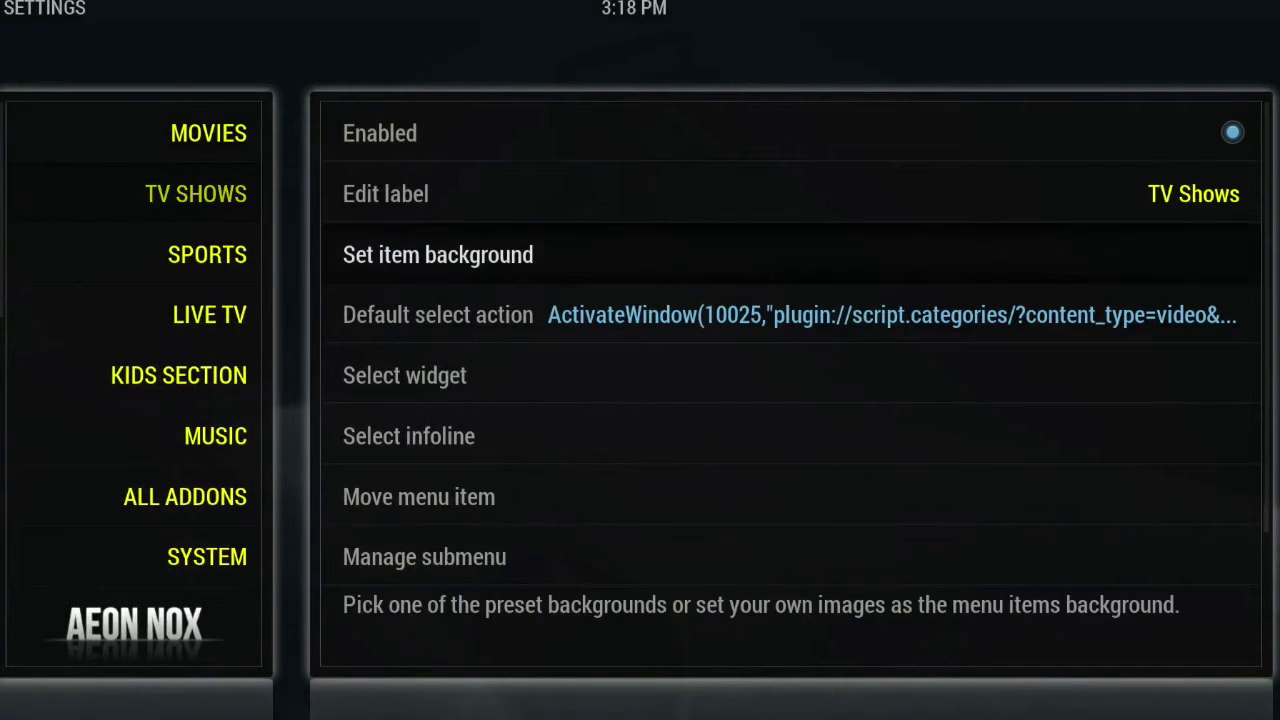
pyautogui.press('Return')
pyautogui.press('Return')
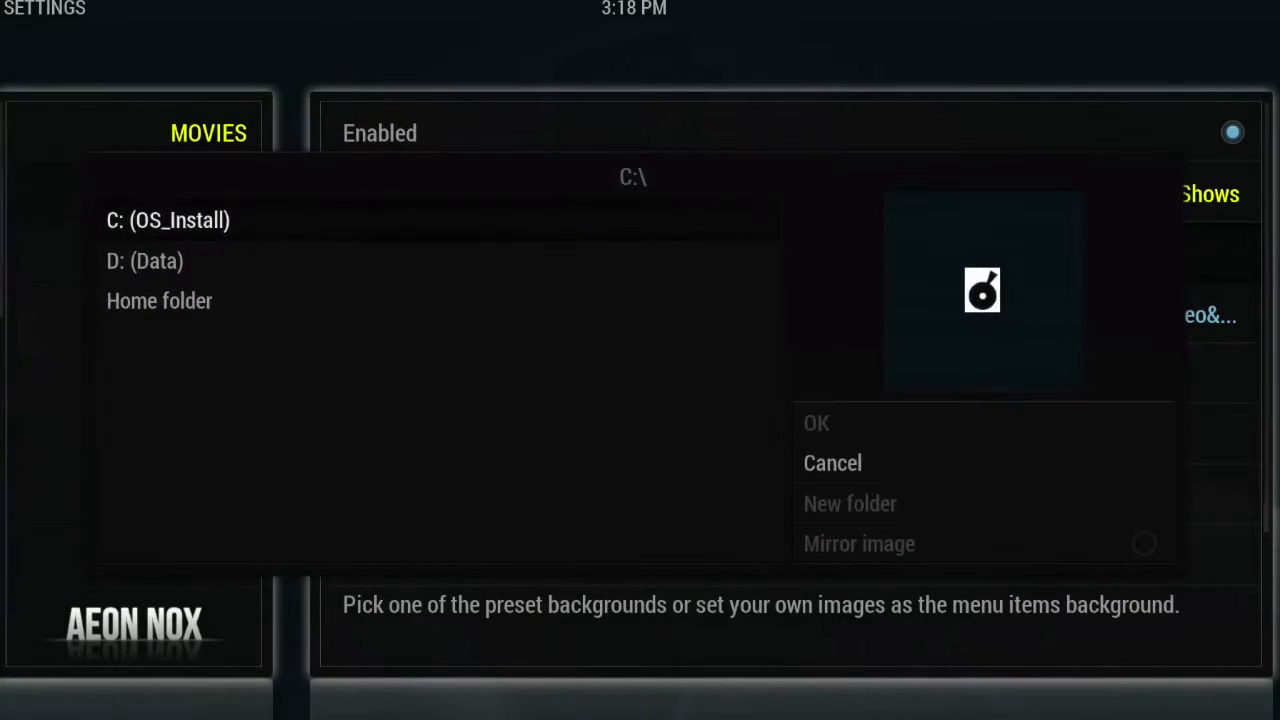
# - Navigate from the C: drive through Users into the personal profile folder for the TV Shows image
pyautogui.press('Return')
pyautogui.press('Up')
pyautogui.press('Up')
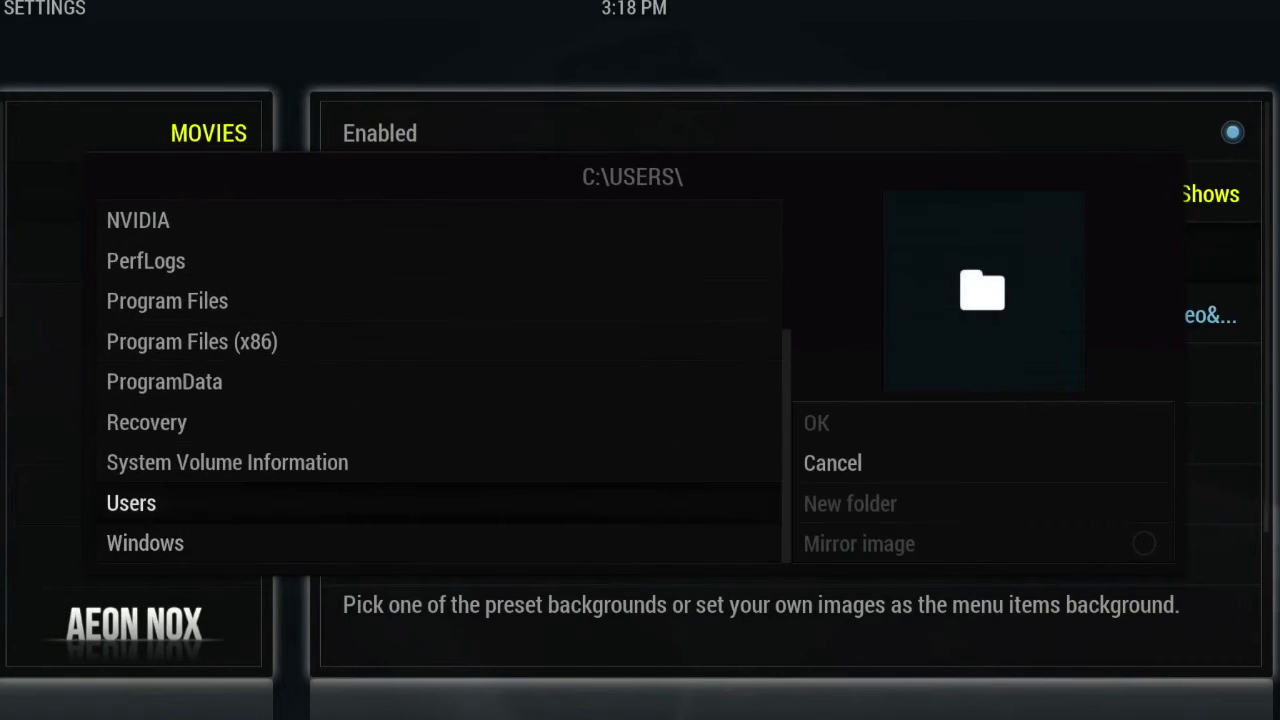
pyautogui.press('Return')
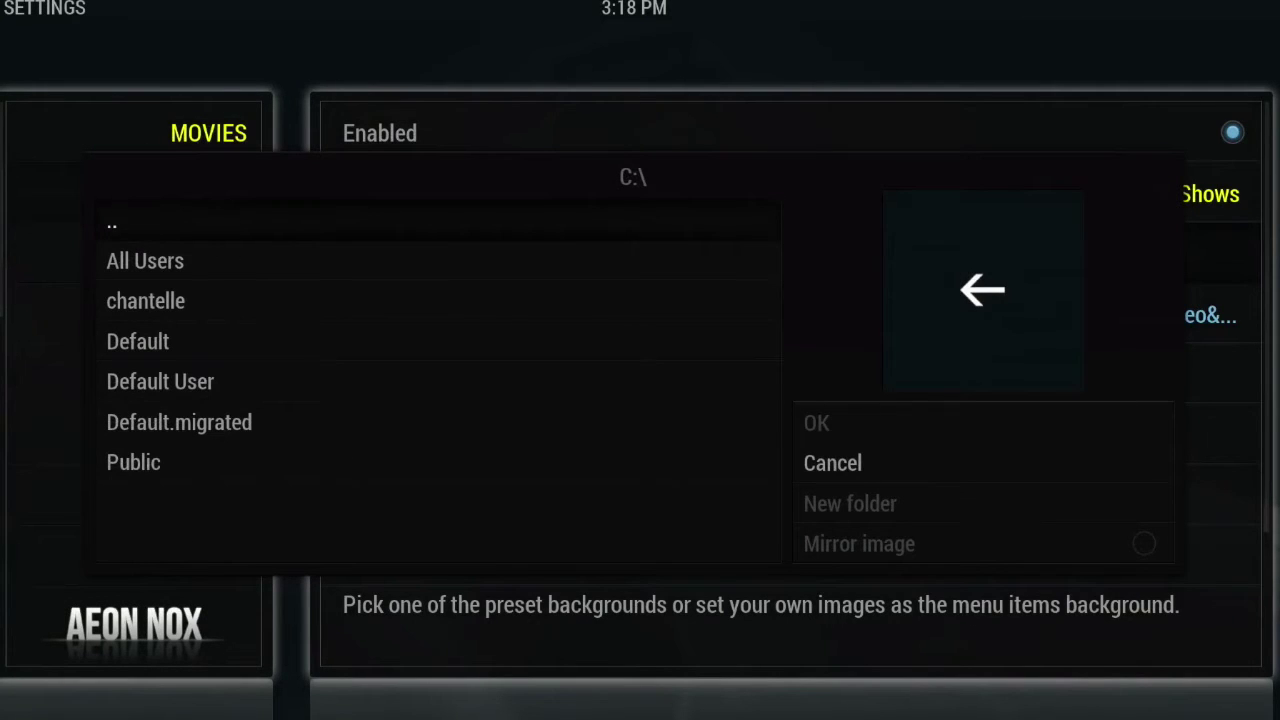
pyautogui.press('Down')
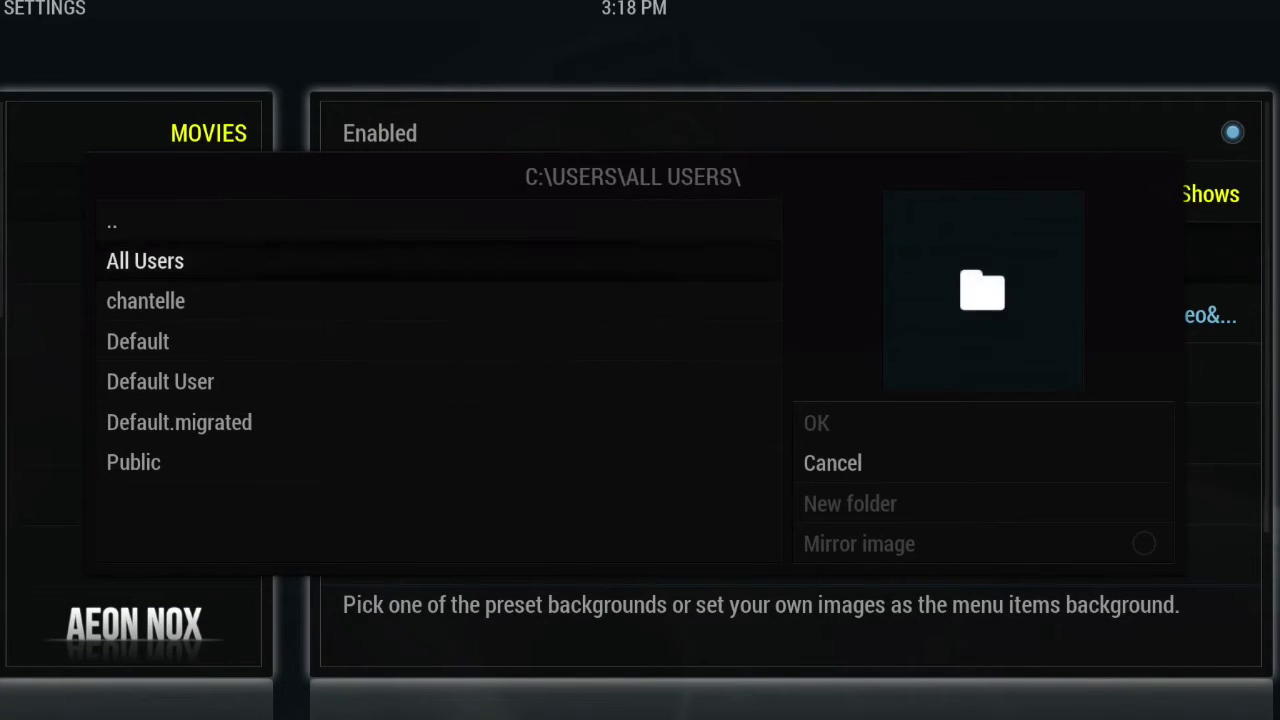
pyautogui.press('Down')
pyautogui.press('Return')
# - Open Desktop and its PNGs for Zephyr build folder to reach the TV Shows image
pyautogui.press('Up')
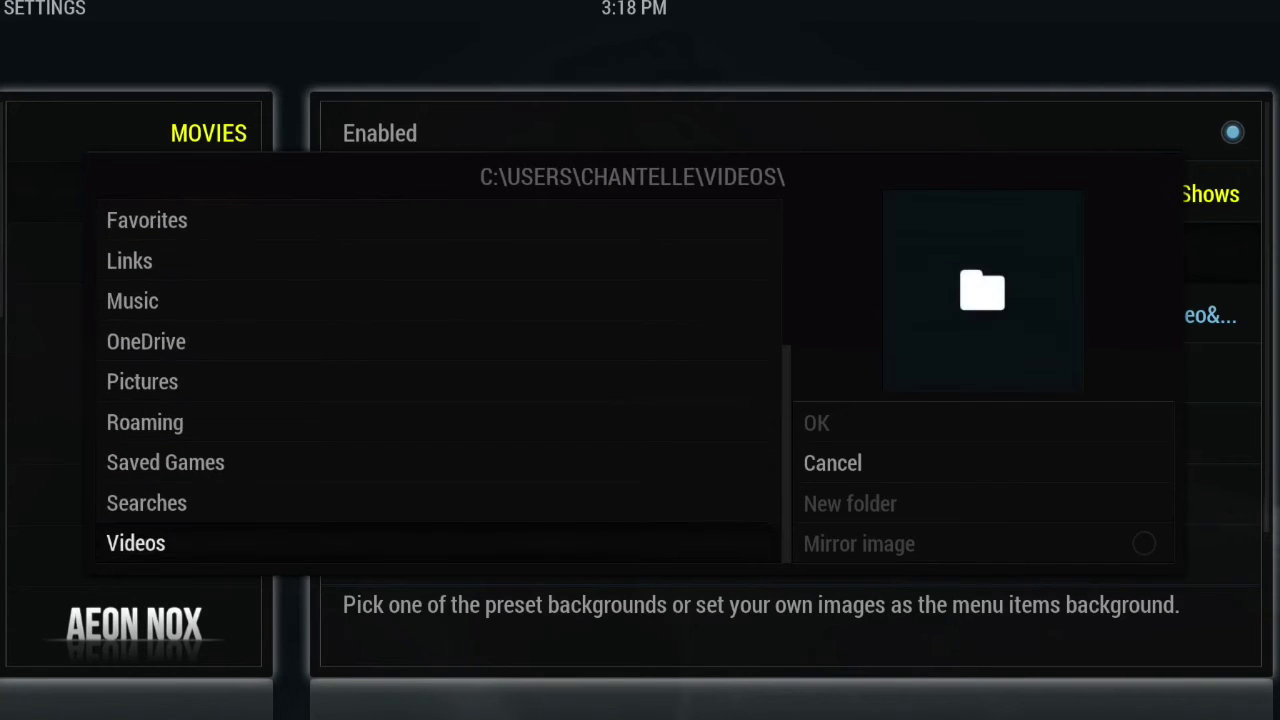
pyautogui.press('Up')
pyautogui.press('Up')
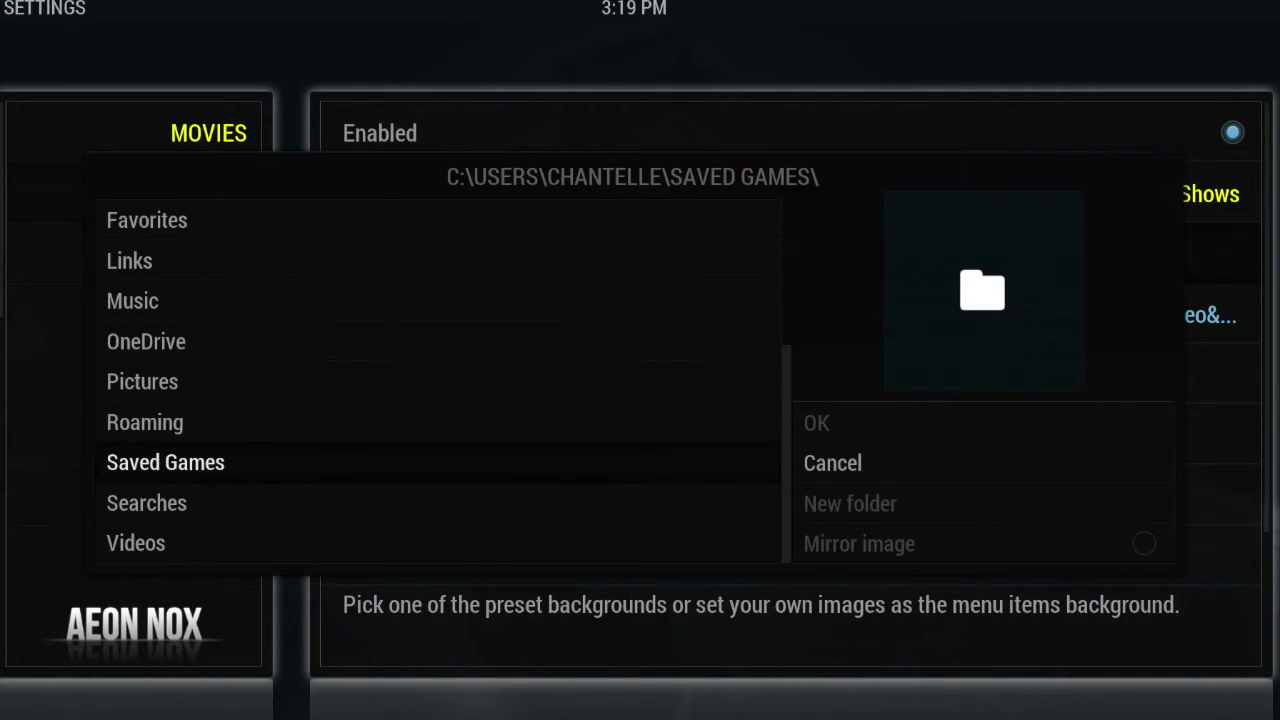
pyautogui.press('Up')
pyautogui.press('Up')
pyautogui.press('Up')
pyautogui.press('Up')
pyautogui.press('Up')
pyautogui.press('Up')
pyautogui.press('Up')
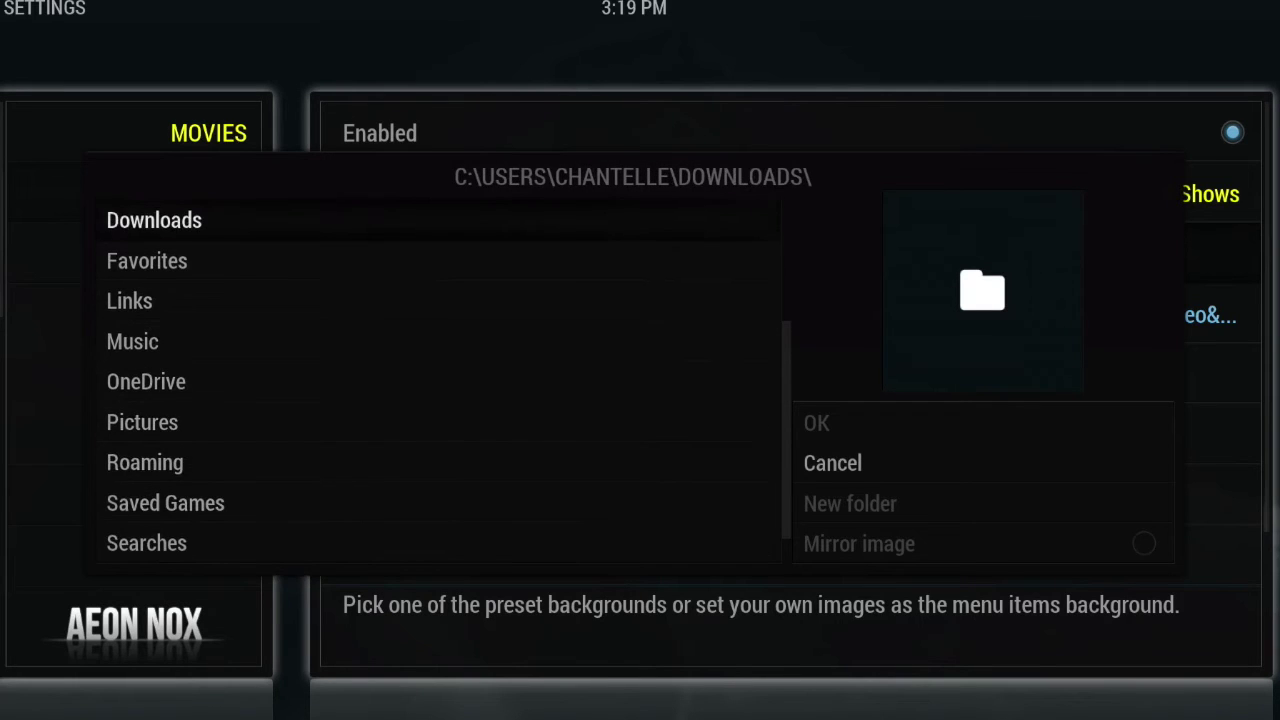
pyautogui.press('Up')
pyautogui.press('Down')
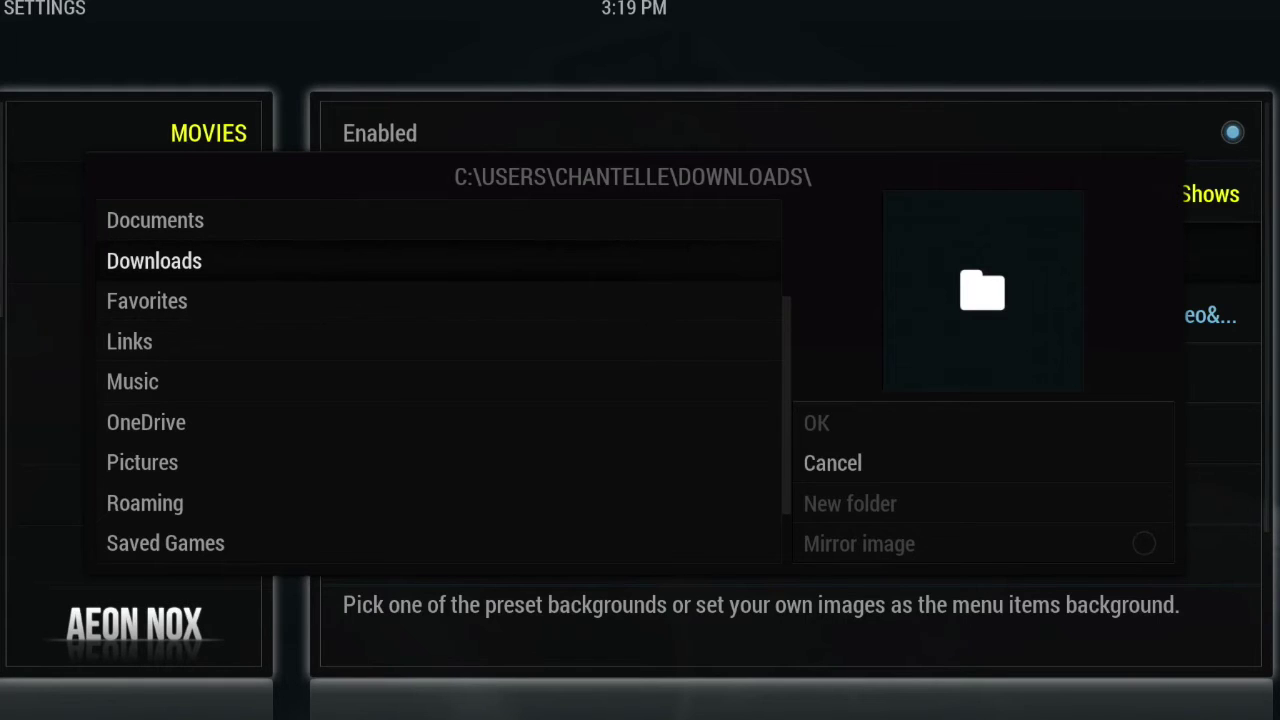
pyautogui.press('Return')
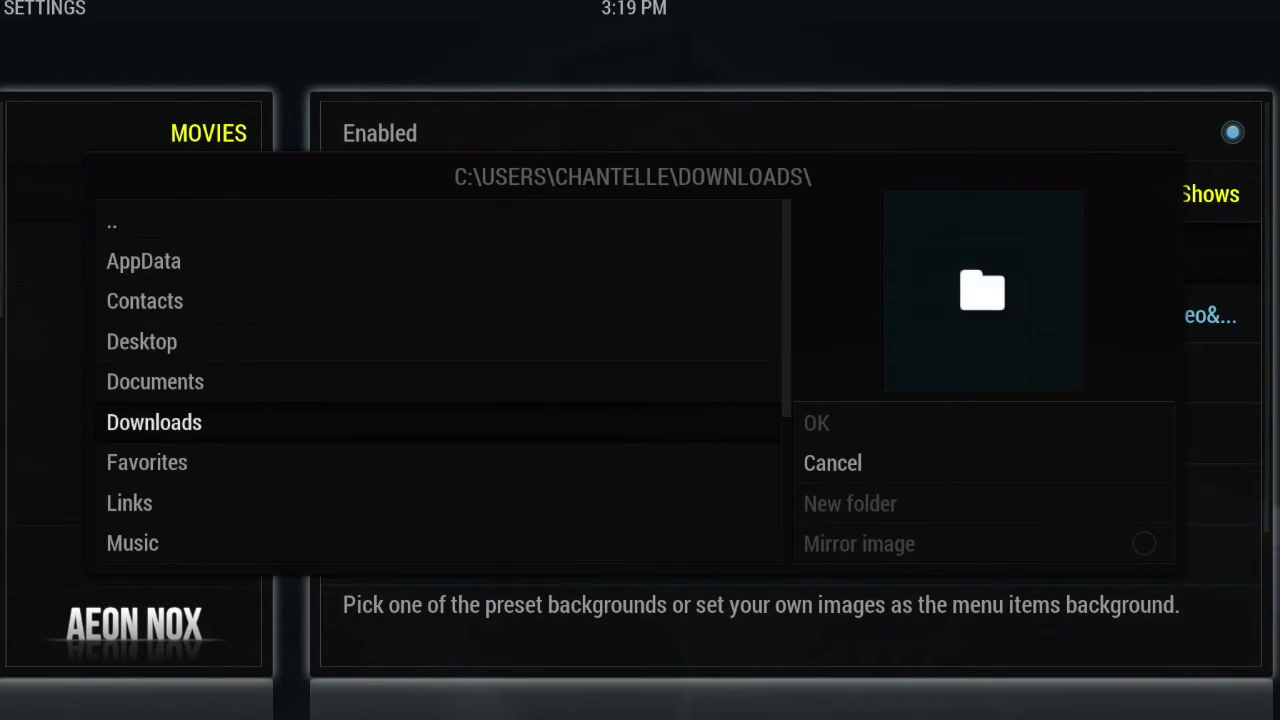
pyautogui.press('Up')
pyautogui.press('Up')
pyautogui.press('Return')
pyautogui.press('Down')
pyautogui.press('Down')
pyautogui.press('Return')
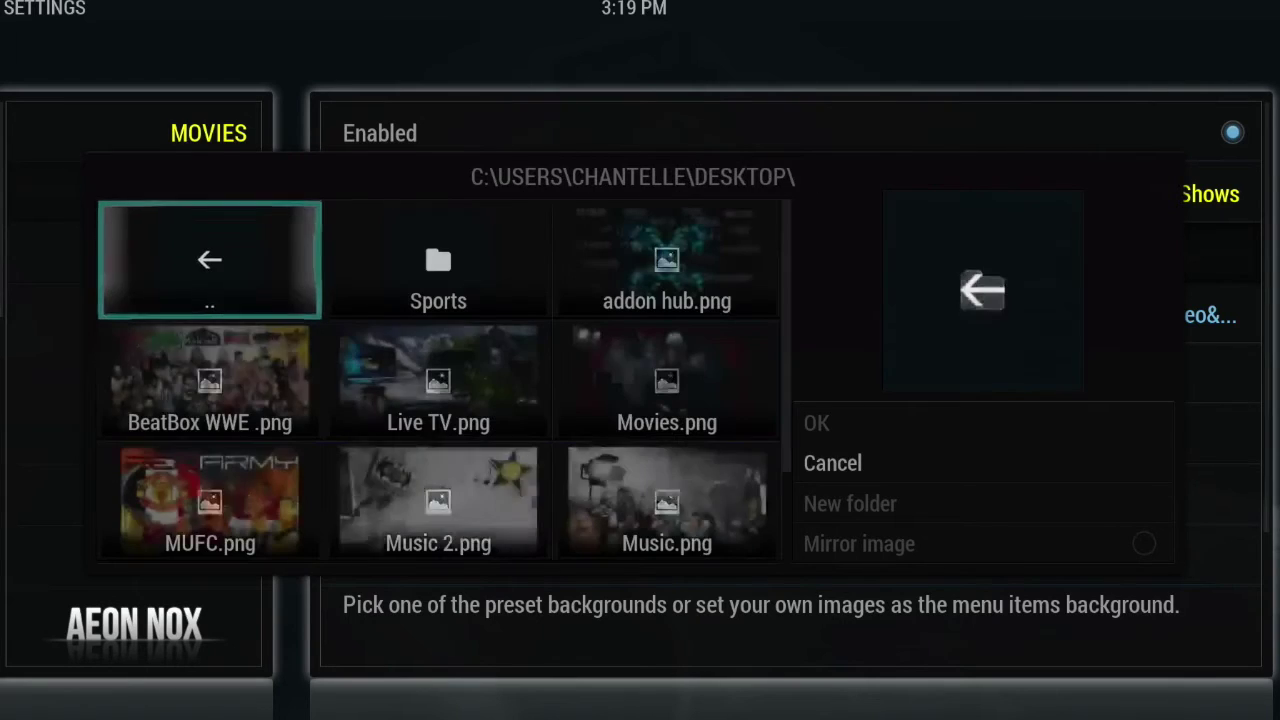
# - Choose TV Shows.png as the background image of the TV Shows menu item
pyautogui.press('Down')
pyautogui.press('Down')
pyautogui.press('Down')
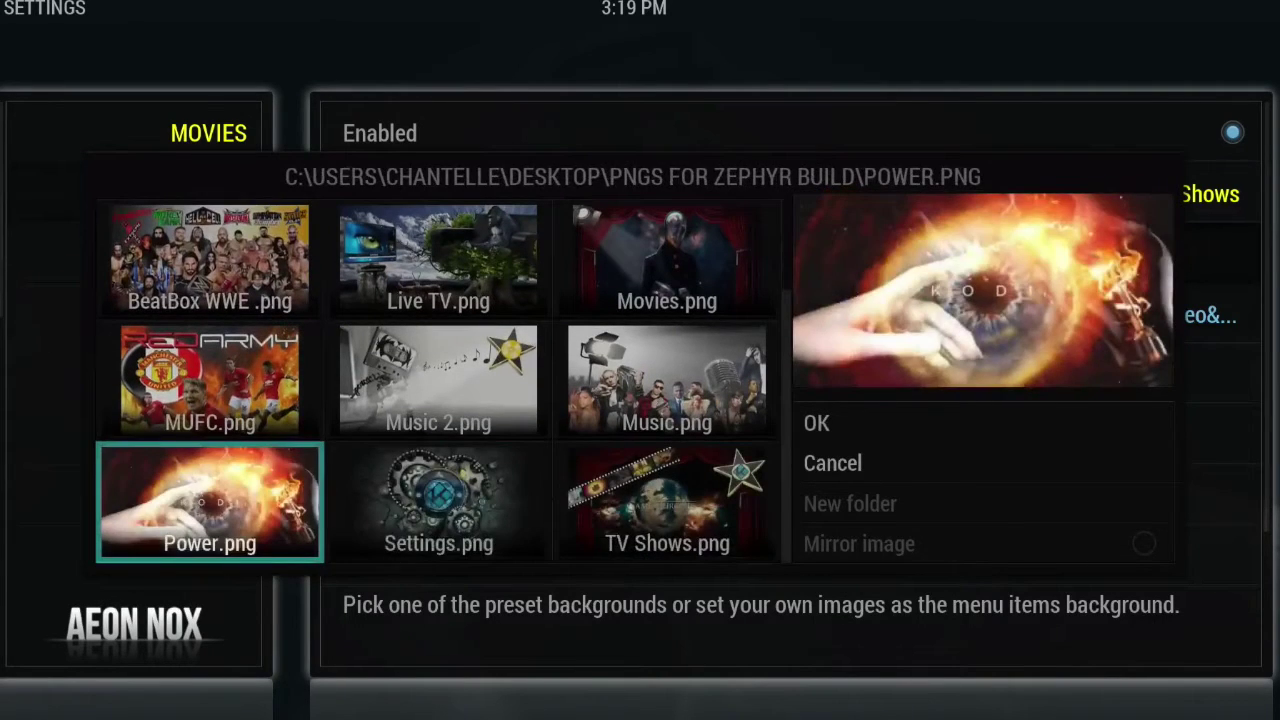
pyautogui.press('Right')
pyautogui.press('Right')
pyautogui.press('Return')
# - Start setting a single image background for the Live TV menu item
pyautogui.press('Left')
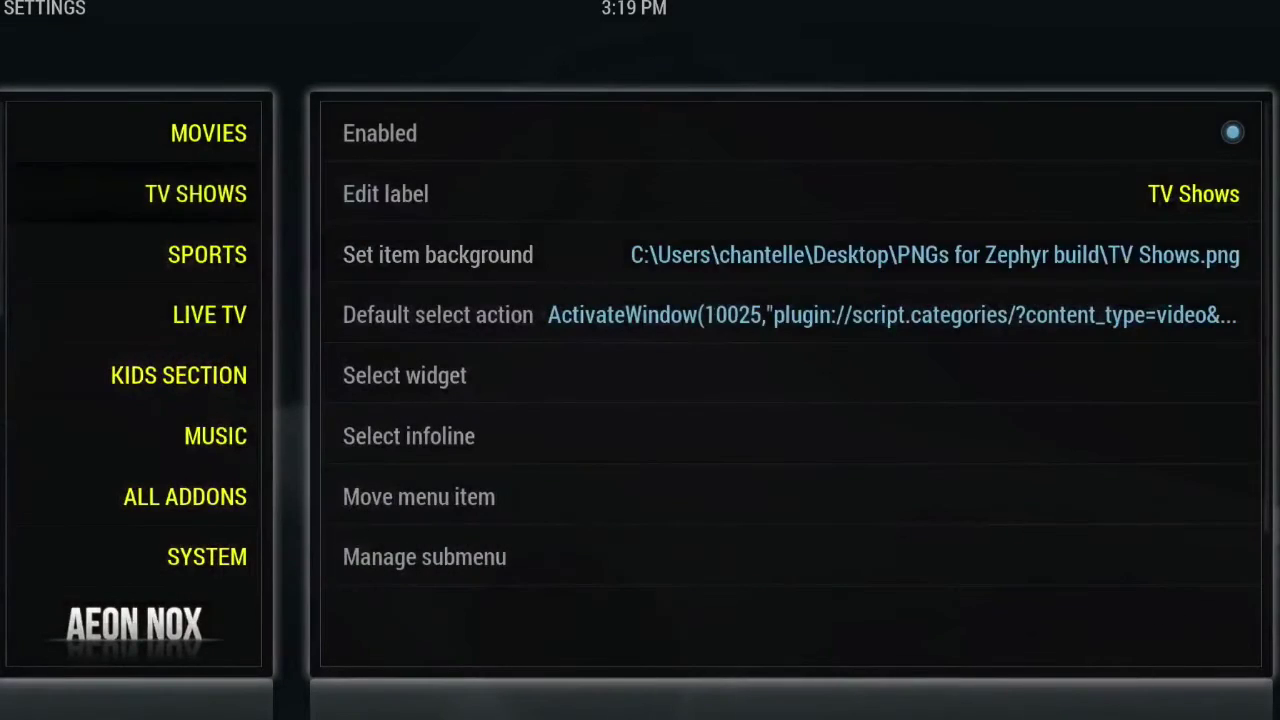
pyautogui.press('Down')
pyautogui.press('Down')
pyautogui.press('Right')
pyautogui.press('Return')
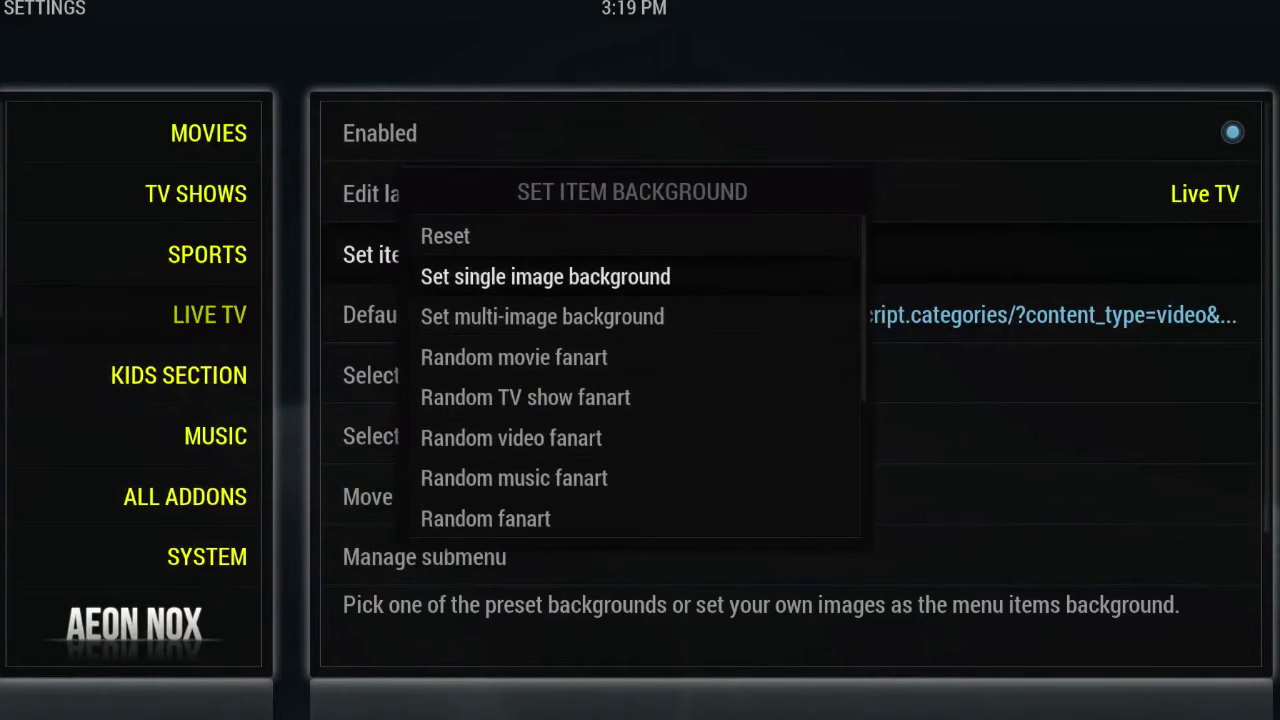
pyautogui.press('Return')
# - Navigate from the C: drive through Users into the personal profile folder for the Live TV image
pyautogui.press('Return')
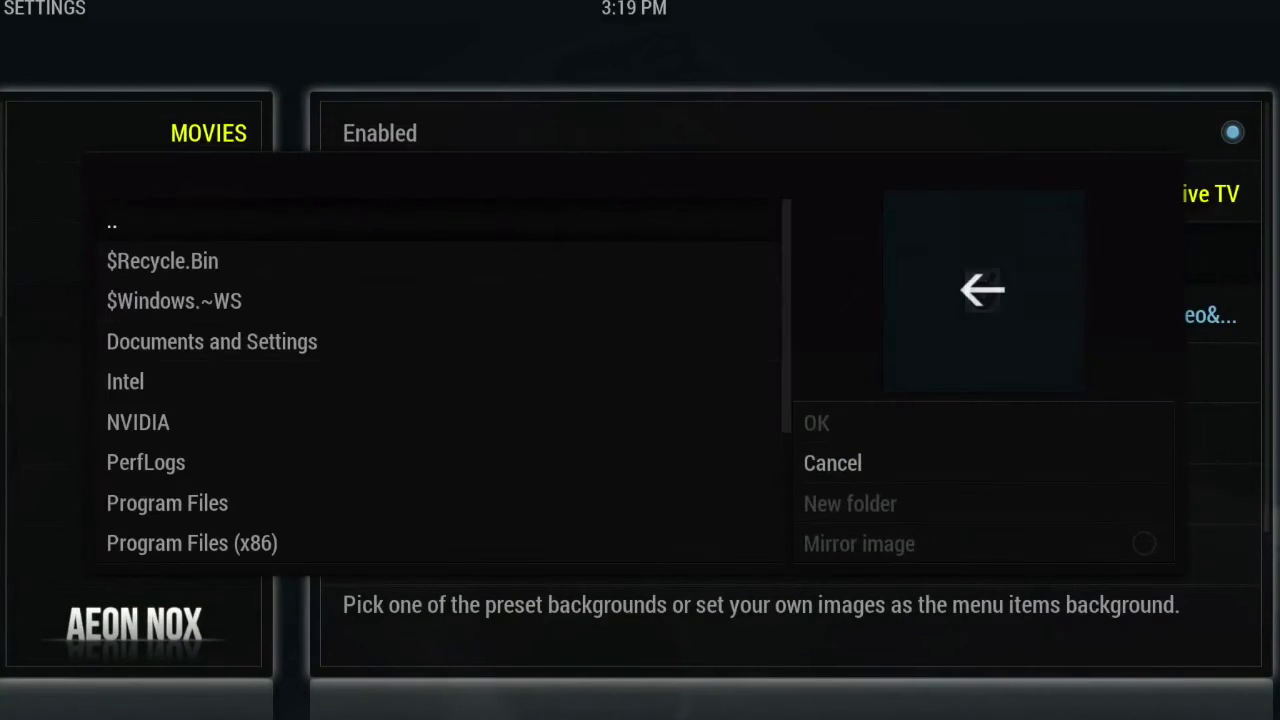
pyautogui.press('Up')
pyautogui.press('Up')
pyautogui.press('Return')
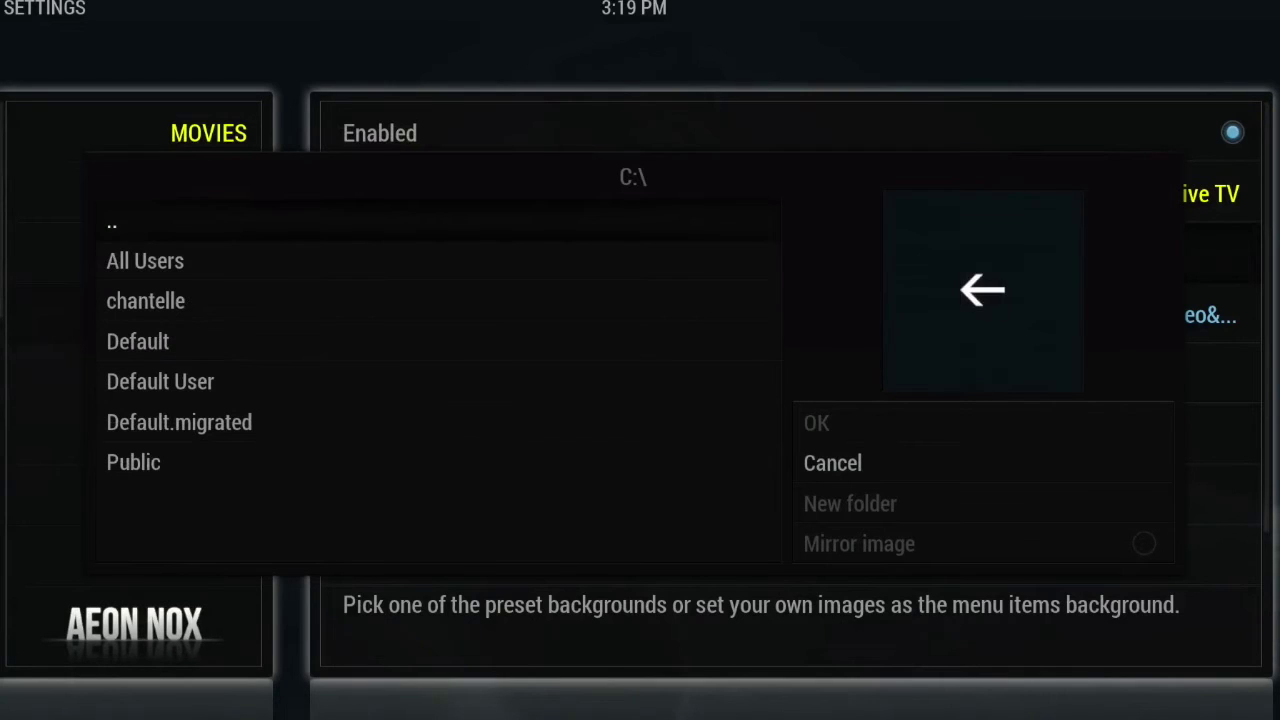
pyautogui.press('Down')
pyautogui.press('Down')
pyautogui.press('Return')
# - Open Desktop and its PNGs for Zephyr build folder to reach the Live TV image
pyautogui.press('Down')
pyautogui.press('Down')
pyautogui.press('Down')
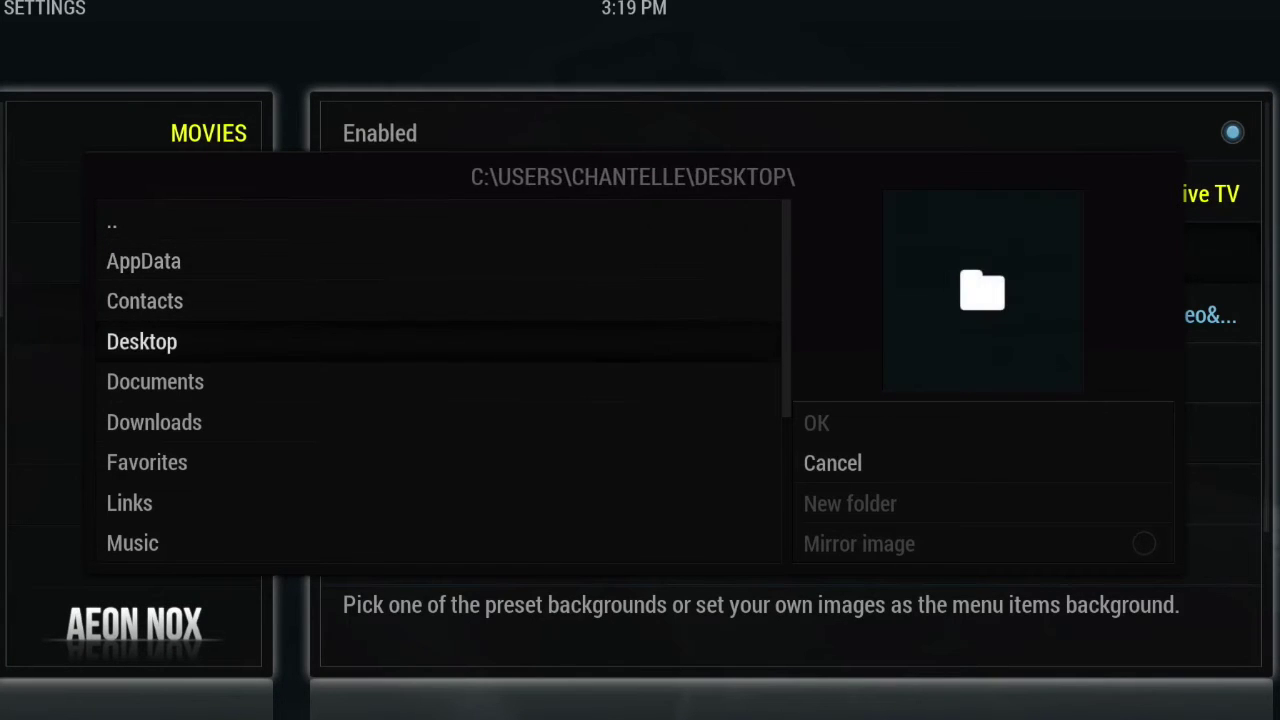
pyautogui.press('Return')
pyautogui.press('Down')
pyautogui.press('Down')
pyautogui.press('Return')
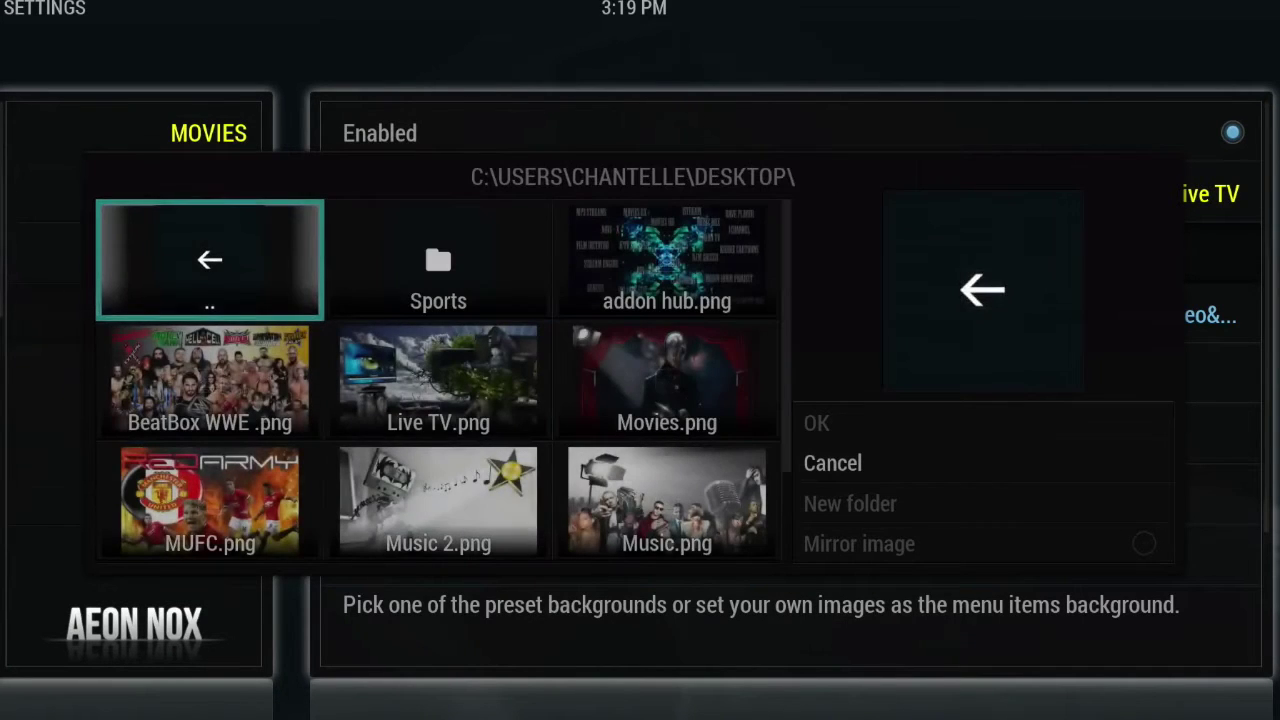
# - Choose Live TV.png as the background image of the Live TV menu item
pyautogui.press('Down')
pyautogui.press('Right')
pyautogui.press('Return')
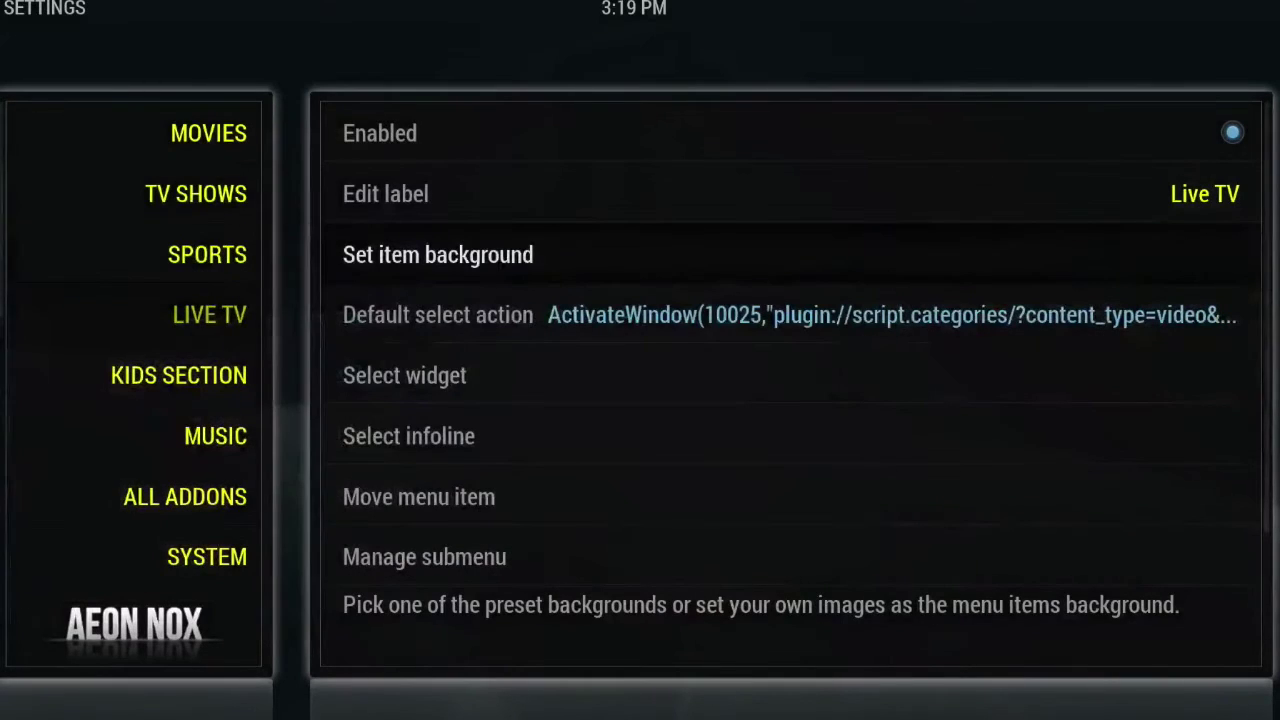
# - Start setting a multi-image background for the Sports menu item
pyautogui.press('Up')
pyautogui.press('Left')
pyautogui.press('Up')
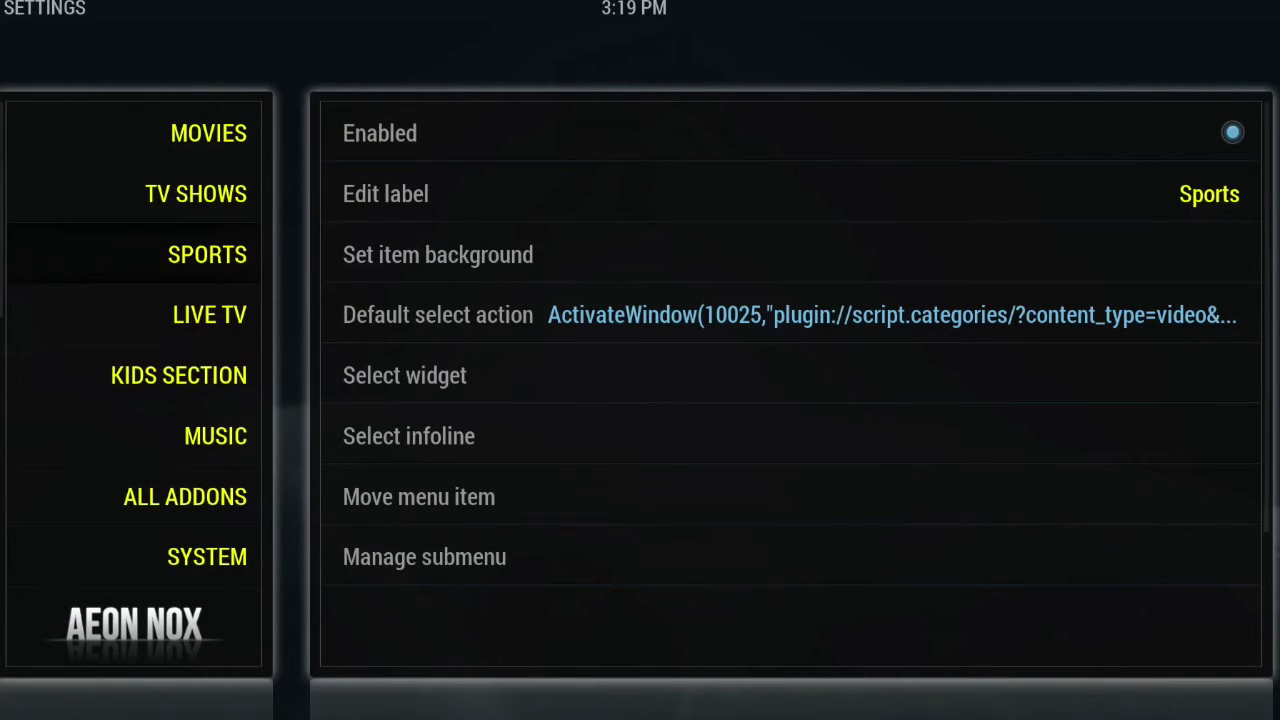
pyautogui.press('Right')
pyautogui.press('Down')
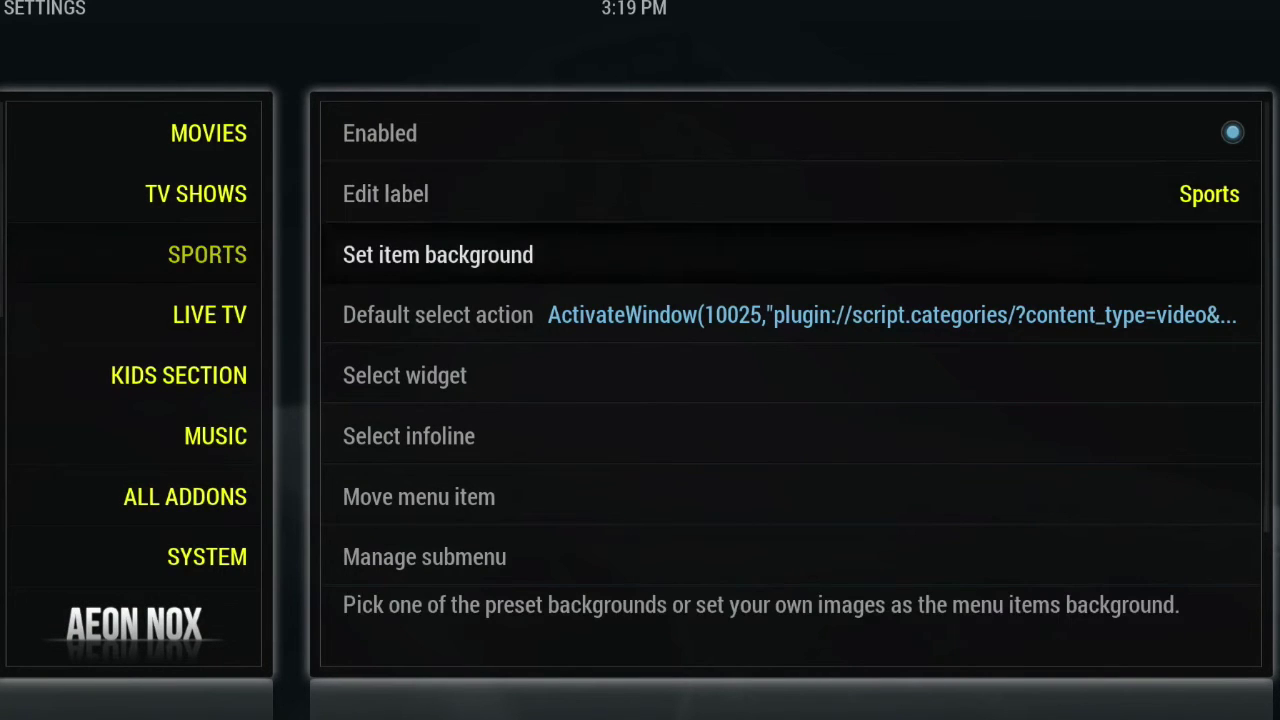
pyautogui.press('Return')
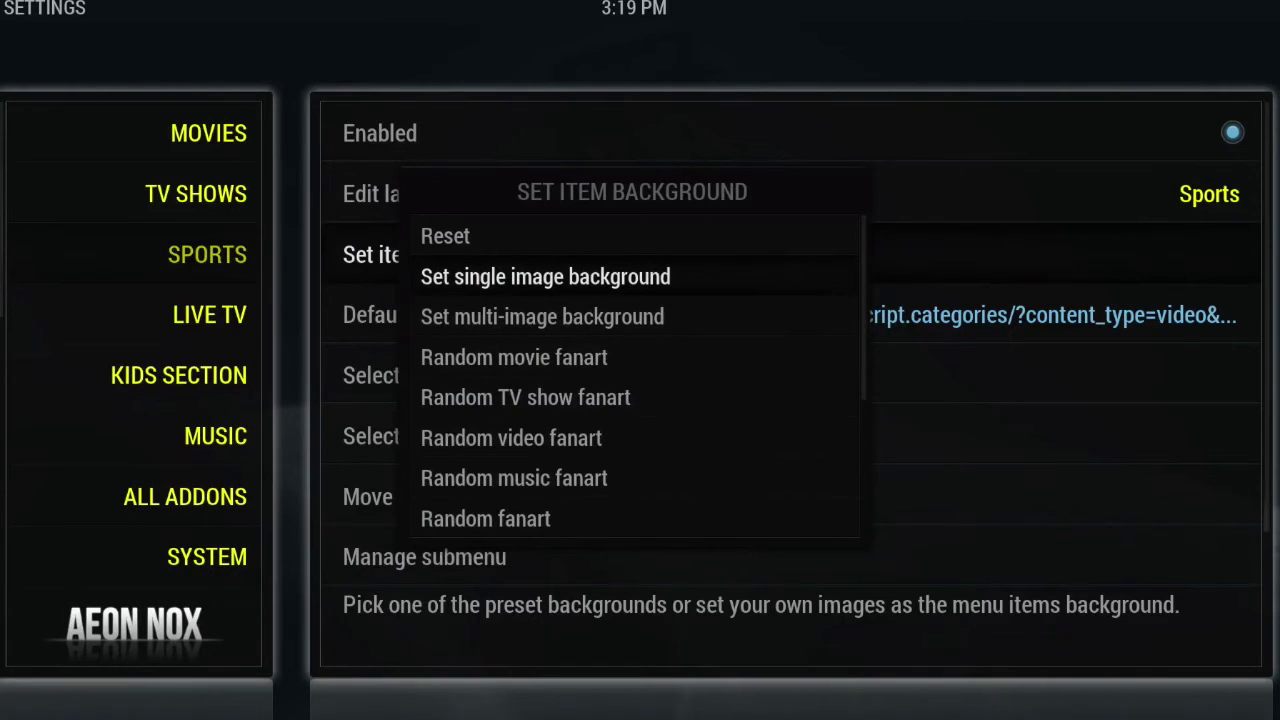
pyautogui.press('Down')
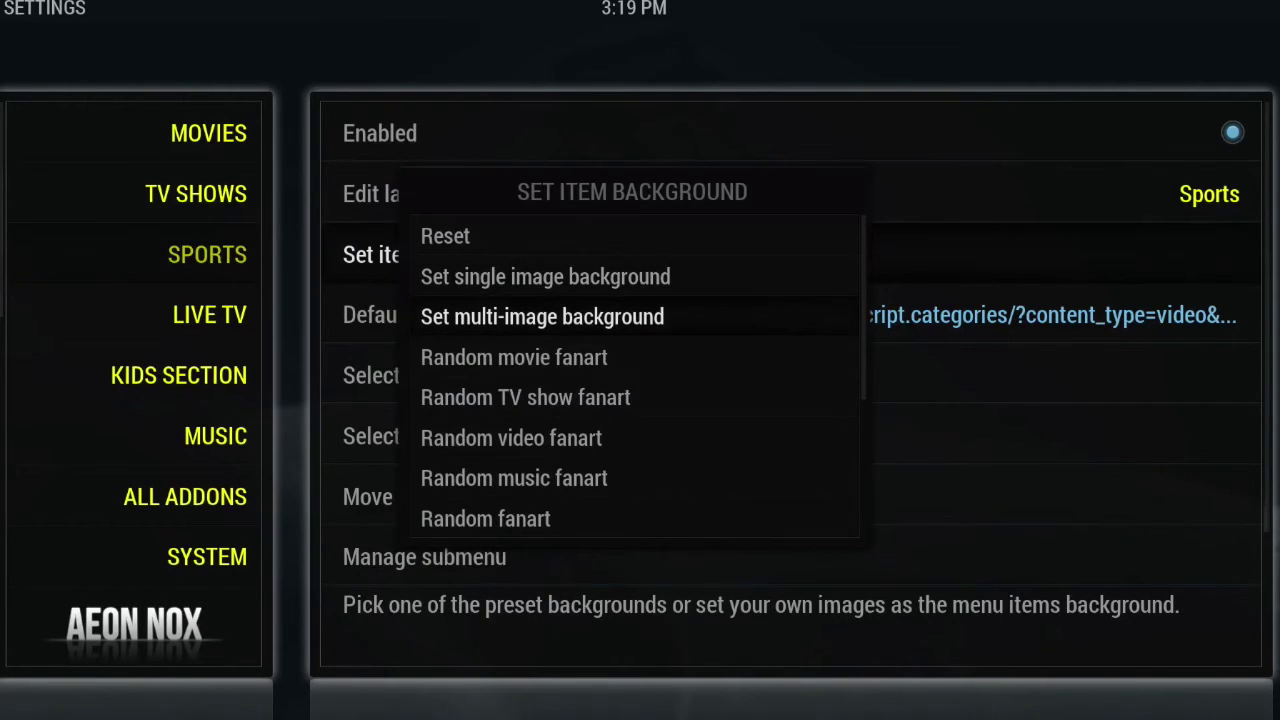
pyautogui.press('Return')
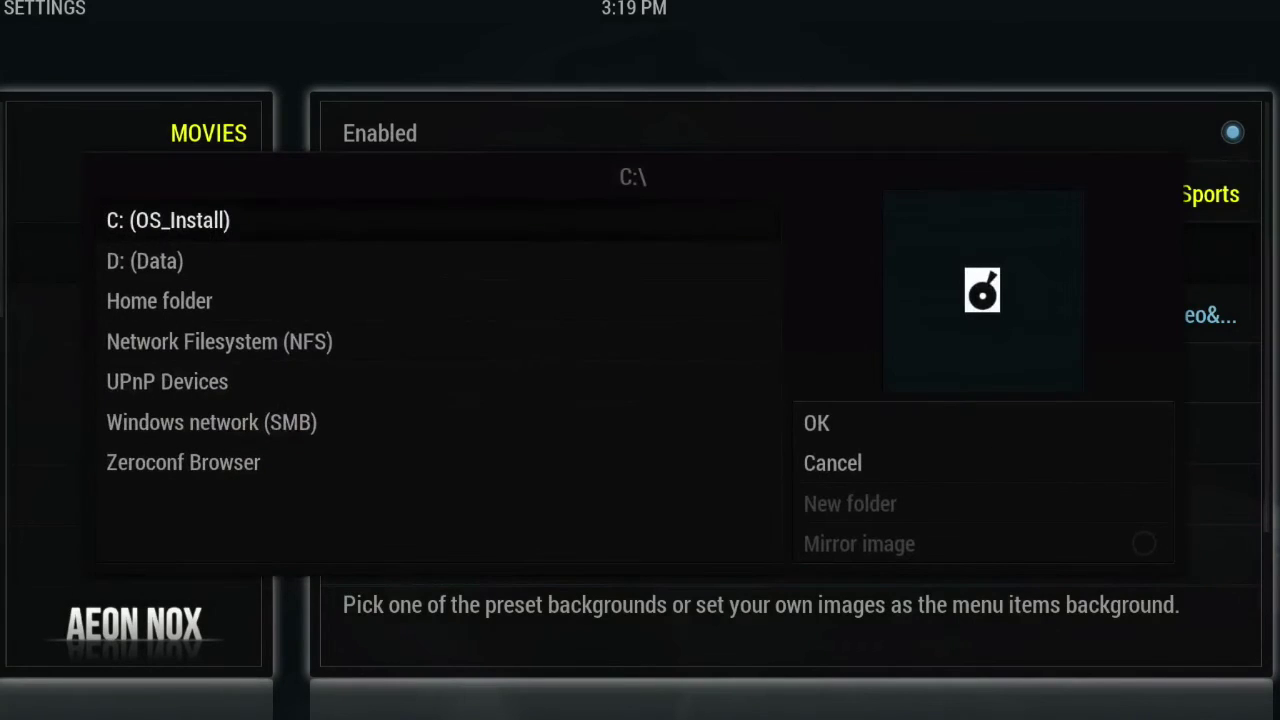
# - Navigate from the C: drive through Users into the personal profile folder for the Sports images
pyautogui.press('Return')
pyautogui.press('Up')
pyautogui.press('Up')
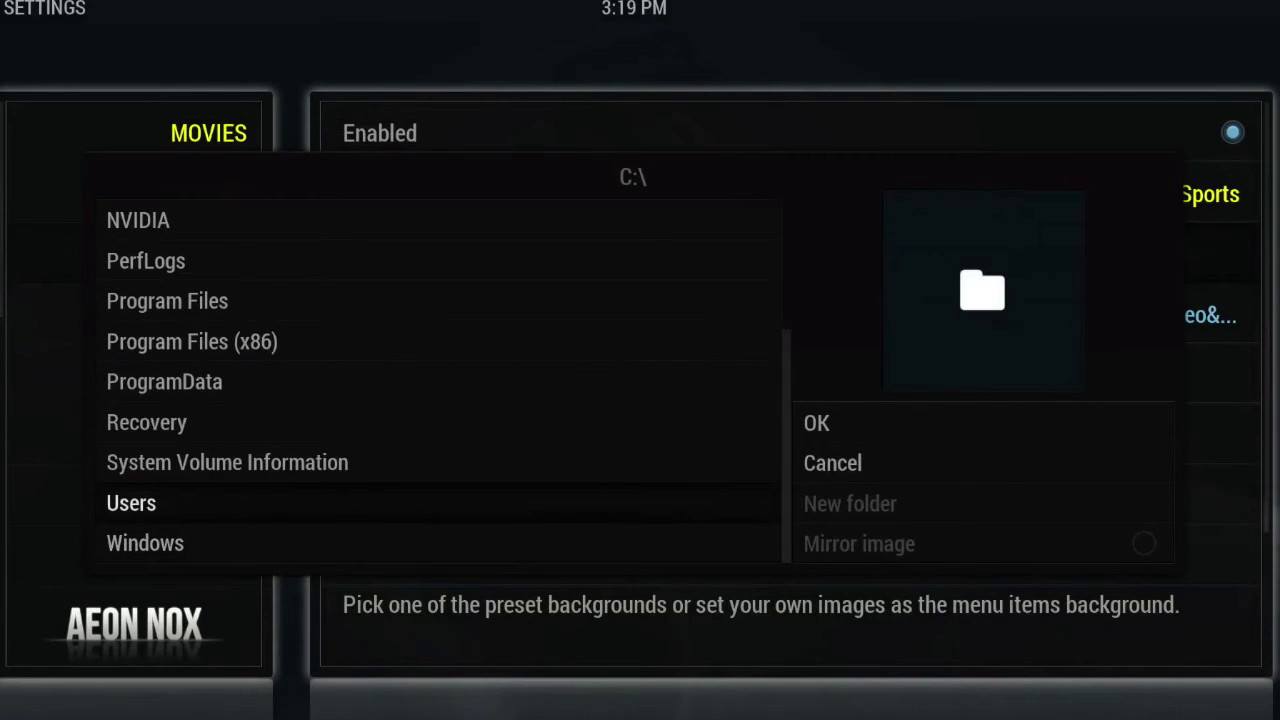
pyautogui.press('Return')
pyautogui.press('Down')
pyautogui.press('Down')
pyautogui.press('Return')
# - Open Desktop and its PNGs for Zephyr build folder to reach the Sports image folder
pyautogui.press('Down')
pyautogui.press('Down')
pyautogui.press('Down')
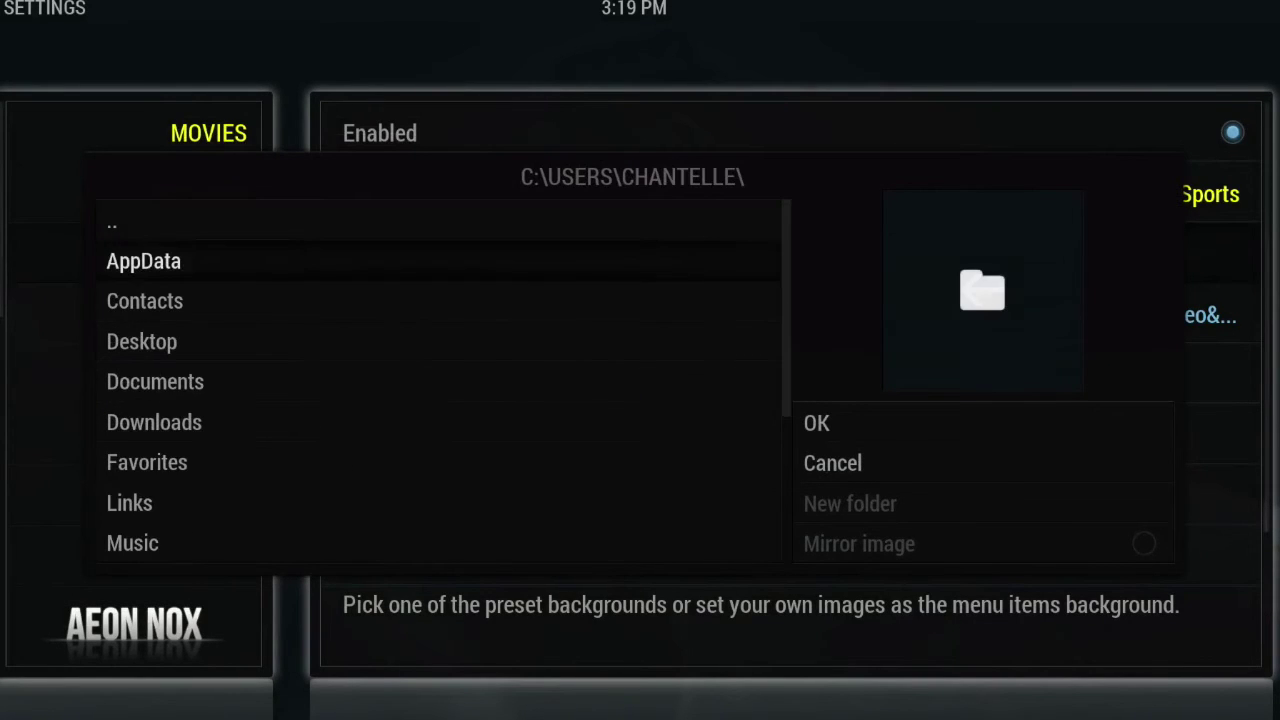
pyautogui.press('Return')
pyautogui.press('Down')
pyautogui.press('Down')
pyautogui.press('Return')
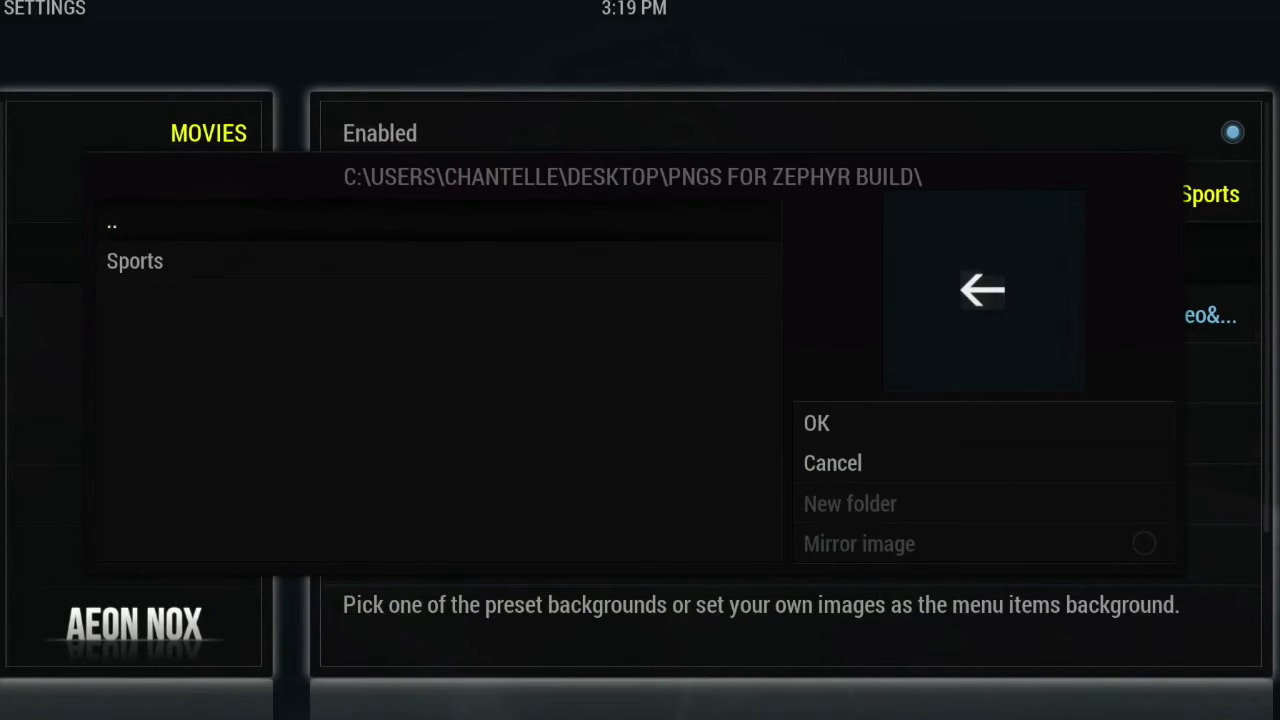
# - Choose the Sports folder as the multi-image background source of the Sports menu item
pyautogui.press('Down')
pyautogui.press('Return')
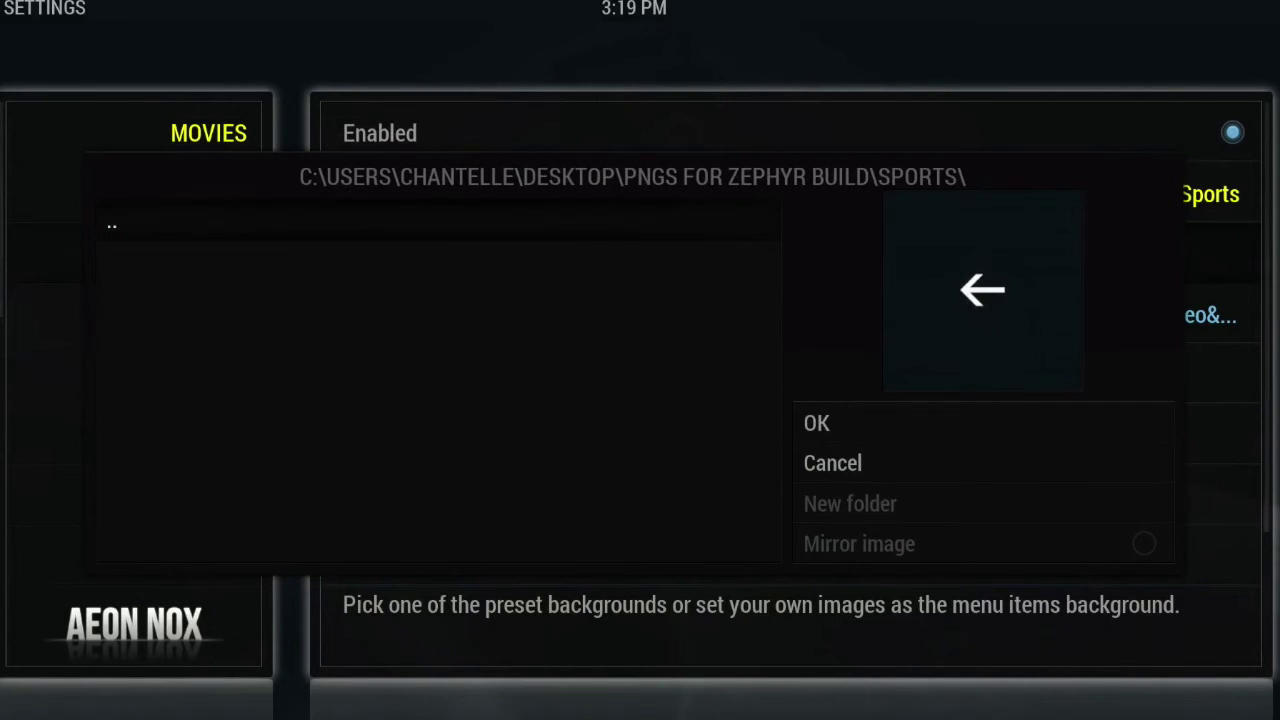
pyautogui.press('Right')
pyautogui.press('Return')
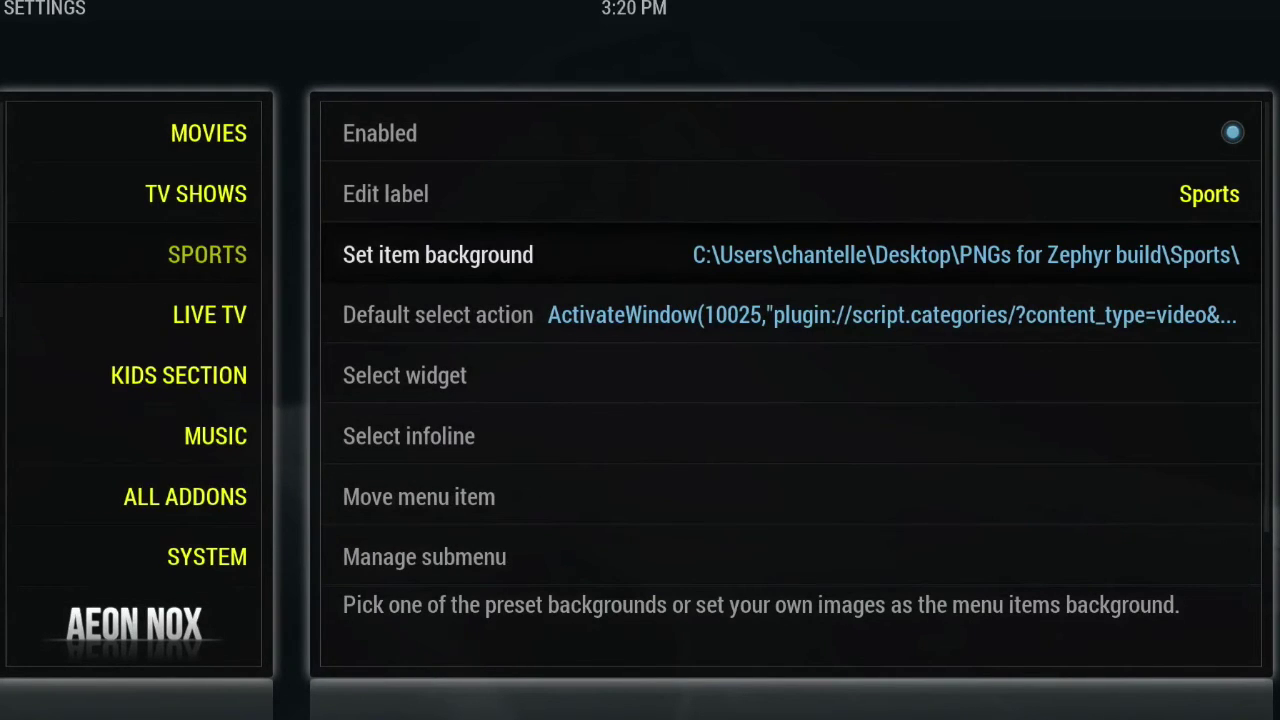
# - Leave the skin settings for the home screen and check the new backgrounds along the main menu, starting with Movies and TV Shows
pyautogui.press('Escape')
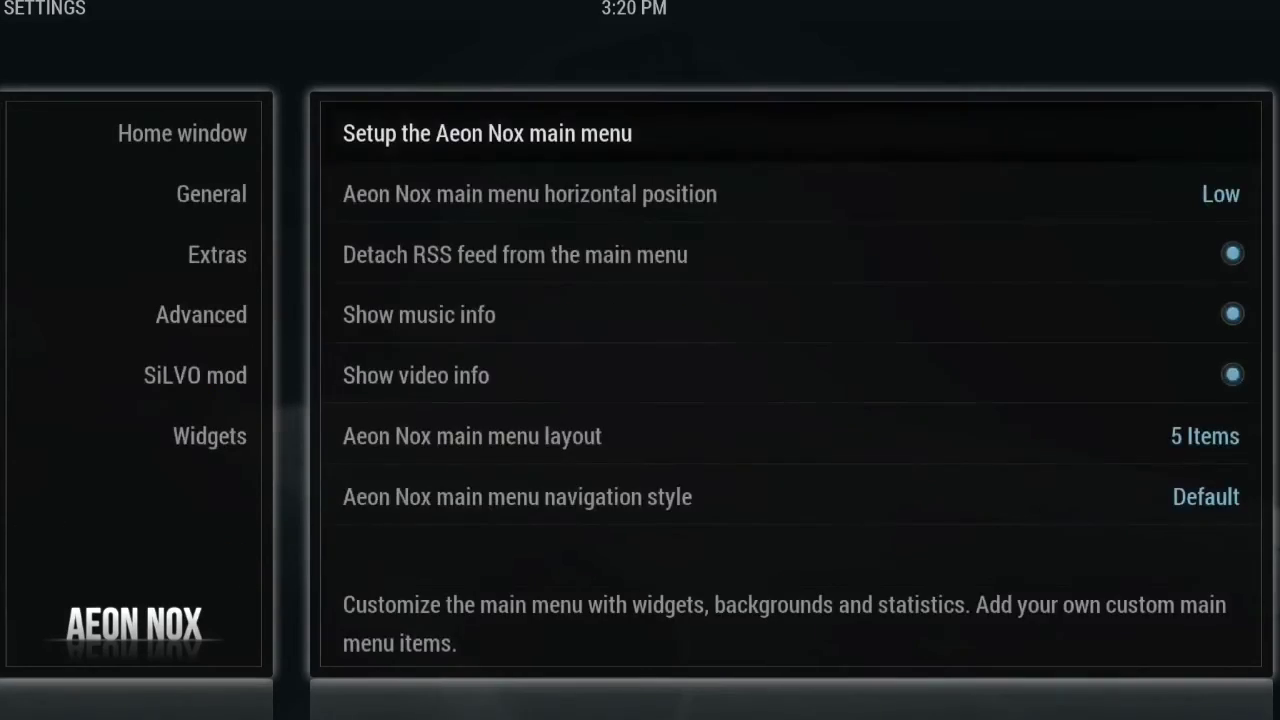
pyautogui.press('Escape')
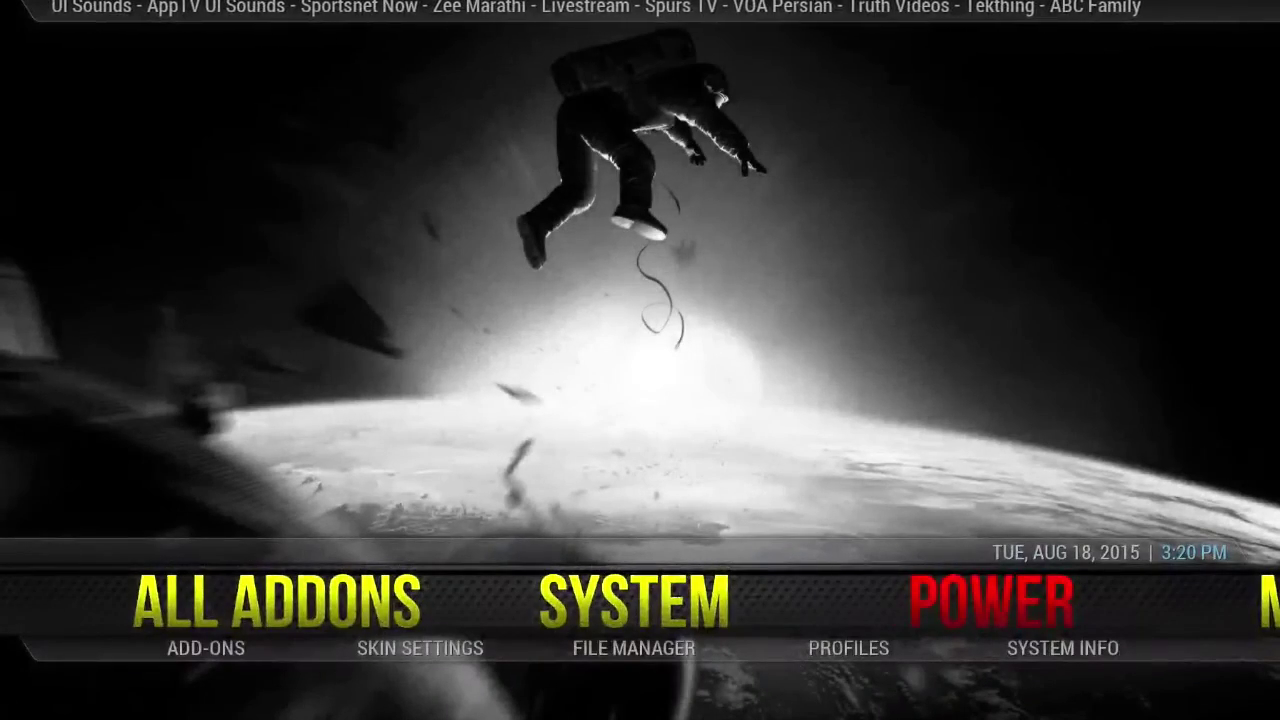
pyautogui.press('Right')
pyautogui.press('Right')
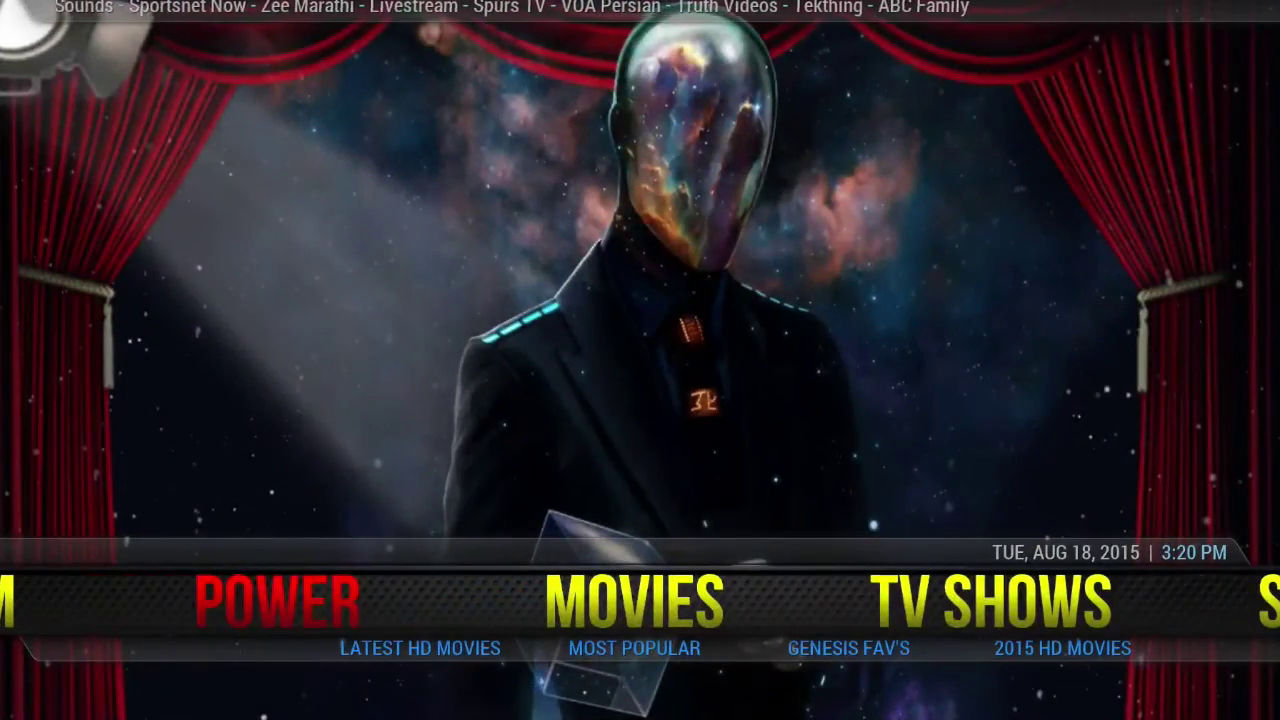
pyautogui.press('Right')
pyautogui.press('Right')
pyautogui.press('Right')
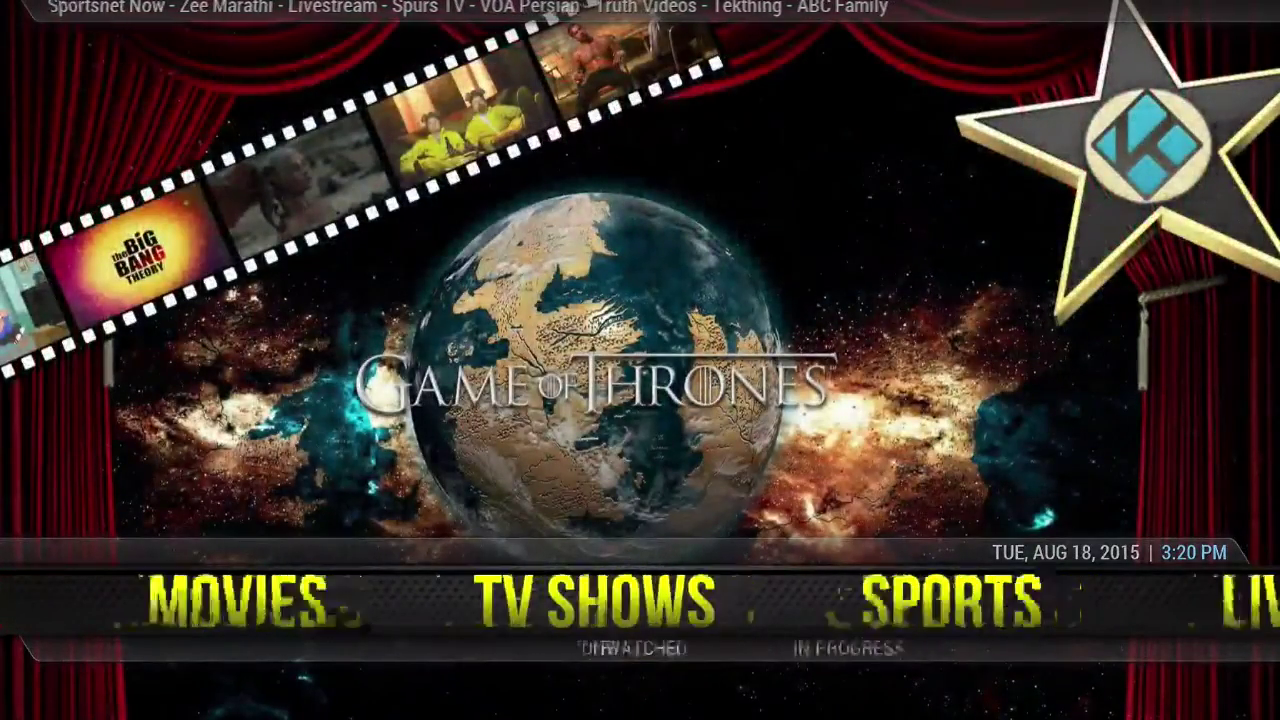